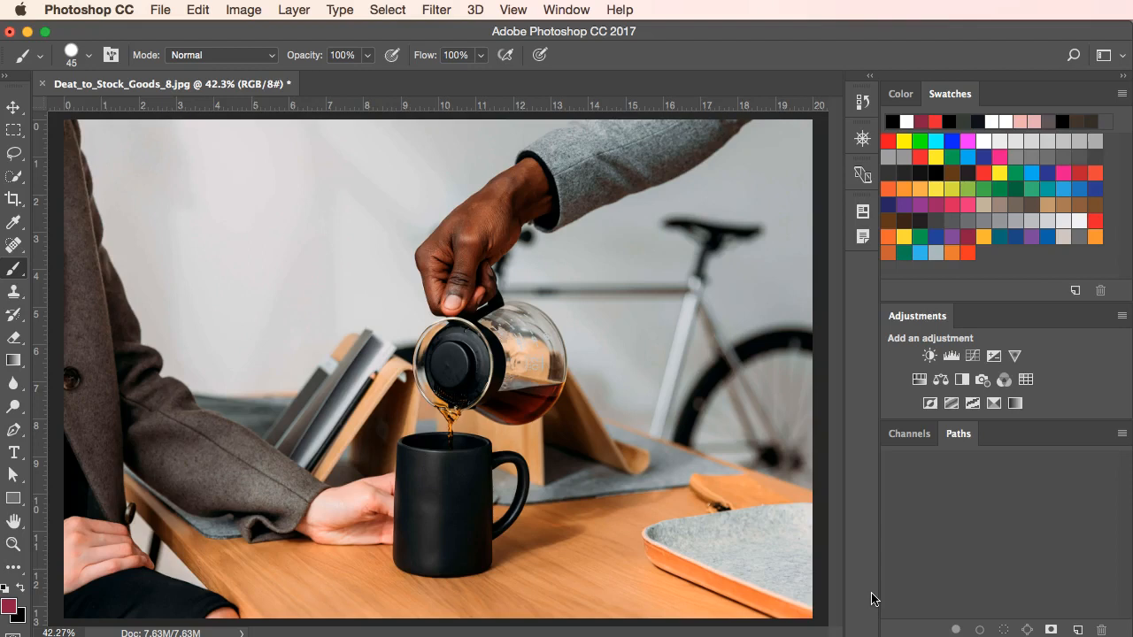
Show the Layers panel as a floating panel over the photo, made smaller to fit.
{"action": "left_click", "coordinate": [858, 573]}
{"action": "left_click_drag", "start_coordinate": [1032, 463], "coordinate": [783, 193]}
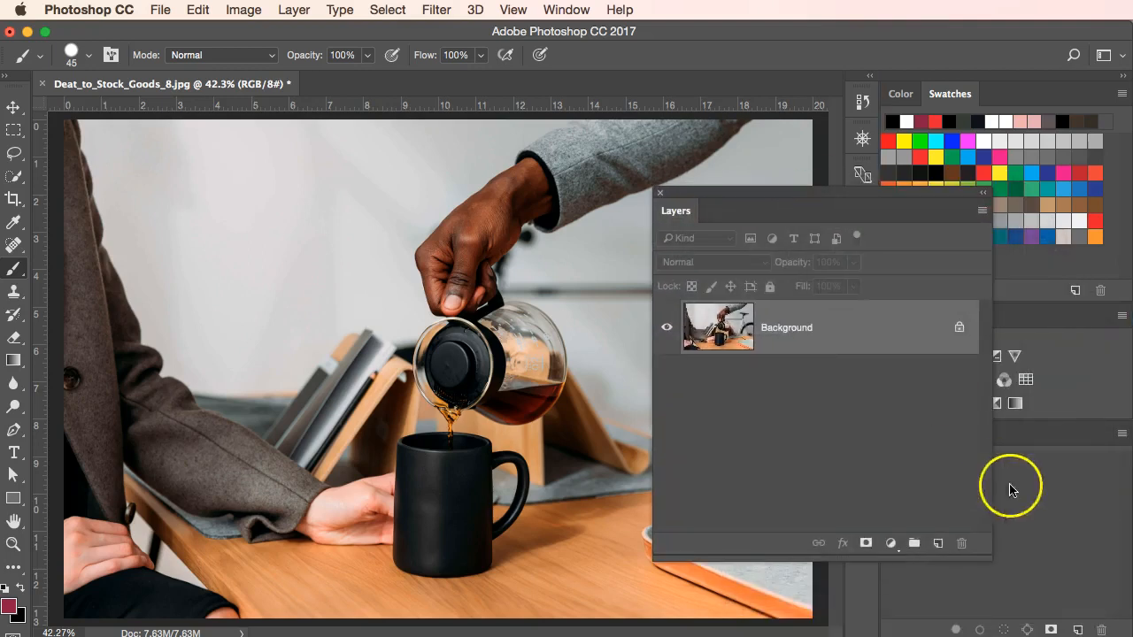
{"action": "left_click_drag", "start_coordinate": [987, 546], "coordinate": [890, 544]}
{"action": "left_click_drag", "start_coordinate": [833, 192], "coordinate": [810, 229]}
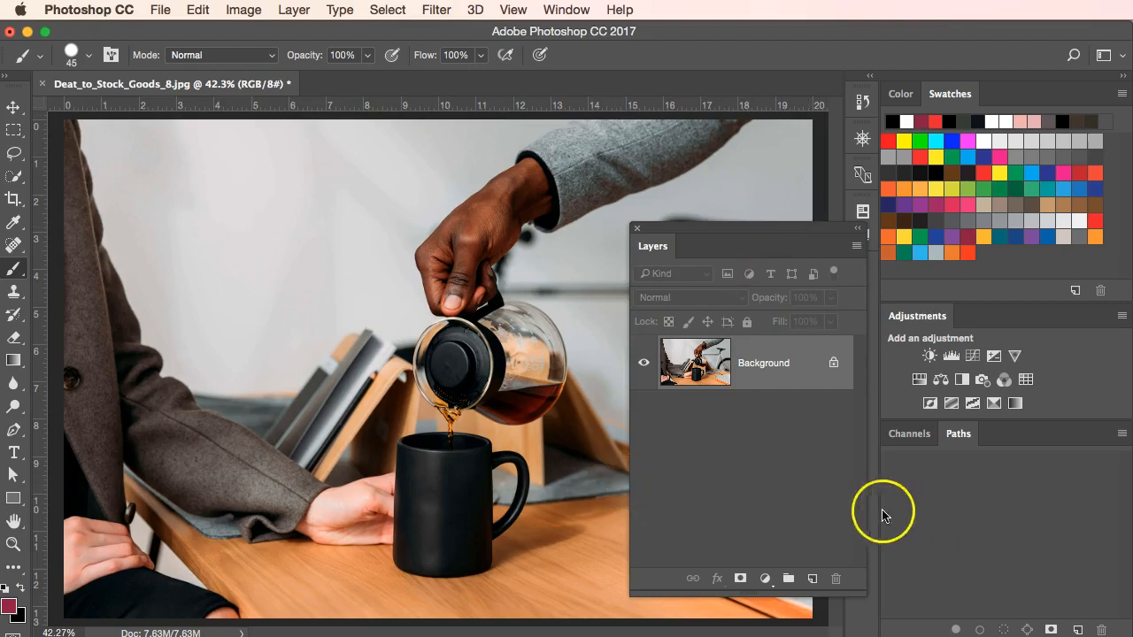
Add the white Arial Narrow text "NERVOUS" at 200 pt across the upper part of the photo.
{"action": "left_click", "coordinate": [13, 452]}
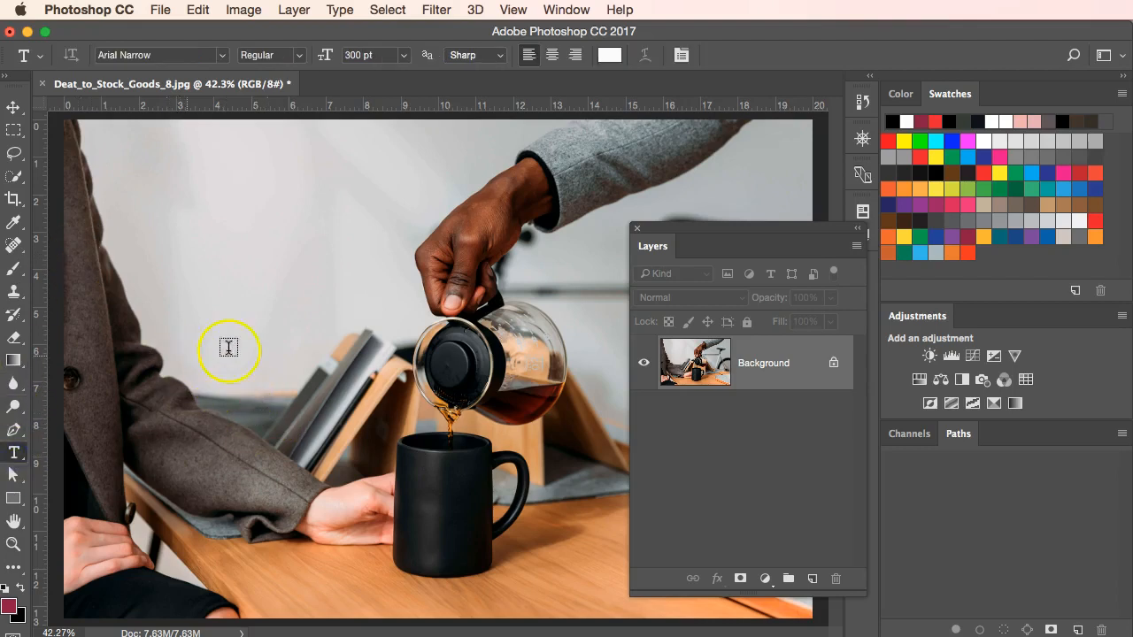
{"action": "left_click_drag", "start_coordinate": [738, 231], "coordinate": [363, 634]}
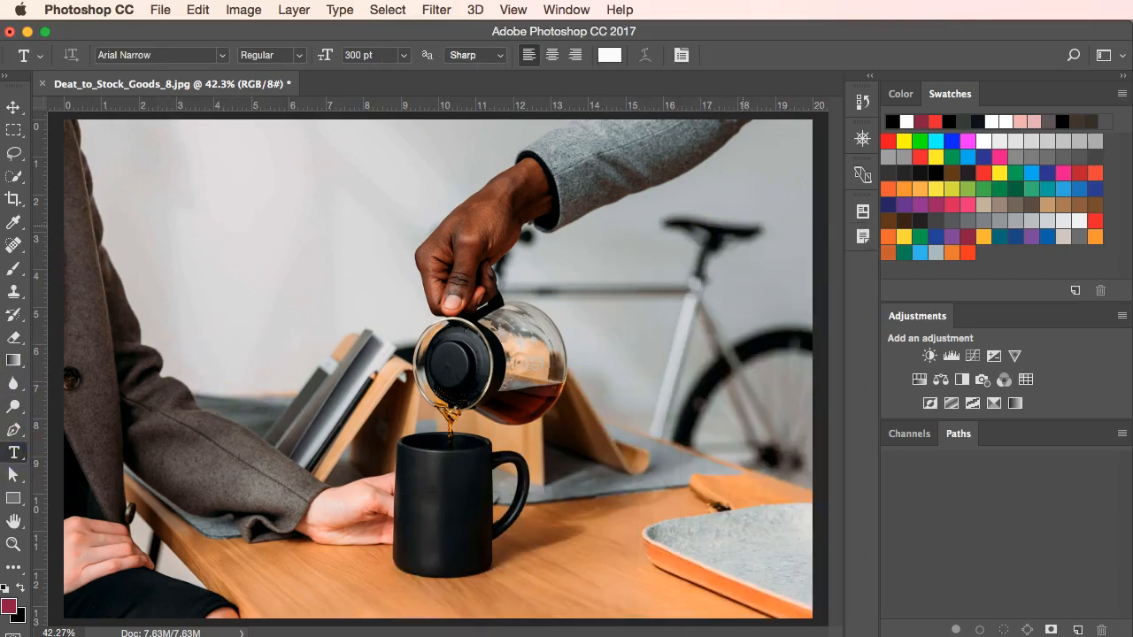
{"action": "left_click", "coordinate": [108, 274]}
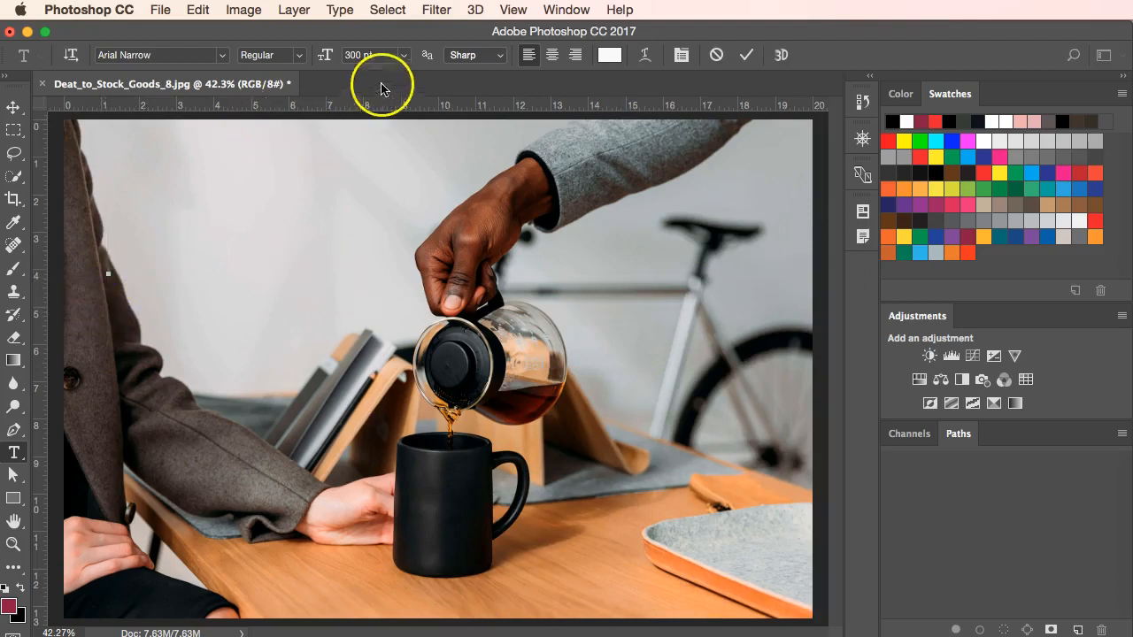
{"action": "left_click", "coordinate": [343, 57]}
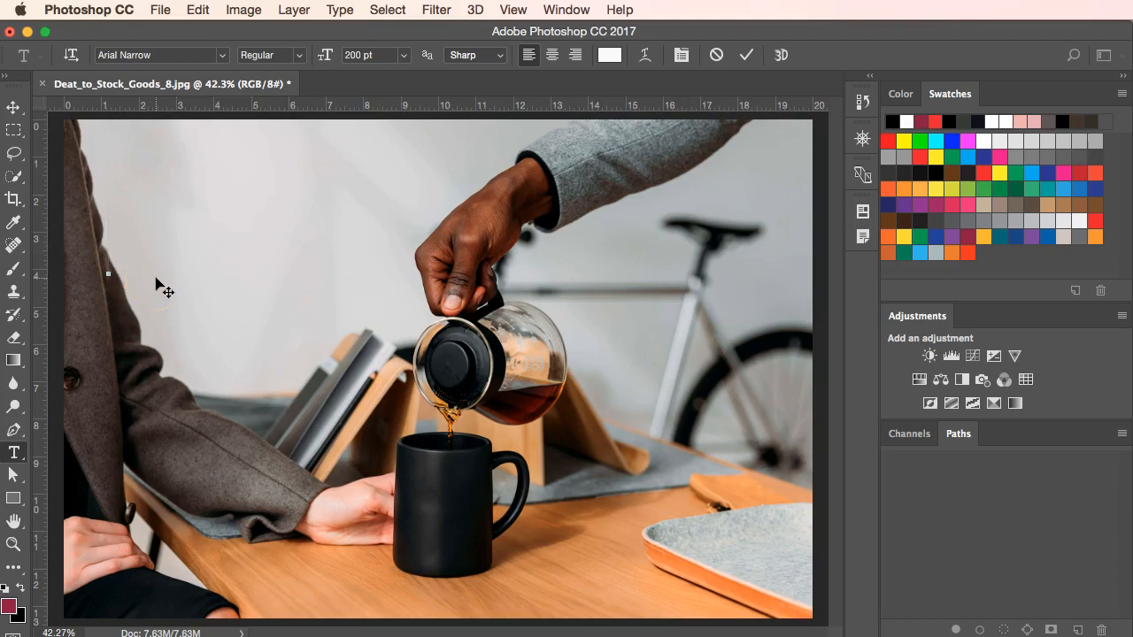
{"action": "type", "text": "NERVO"}
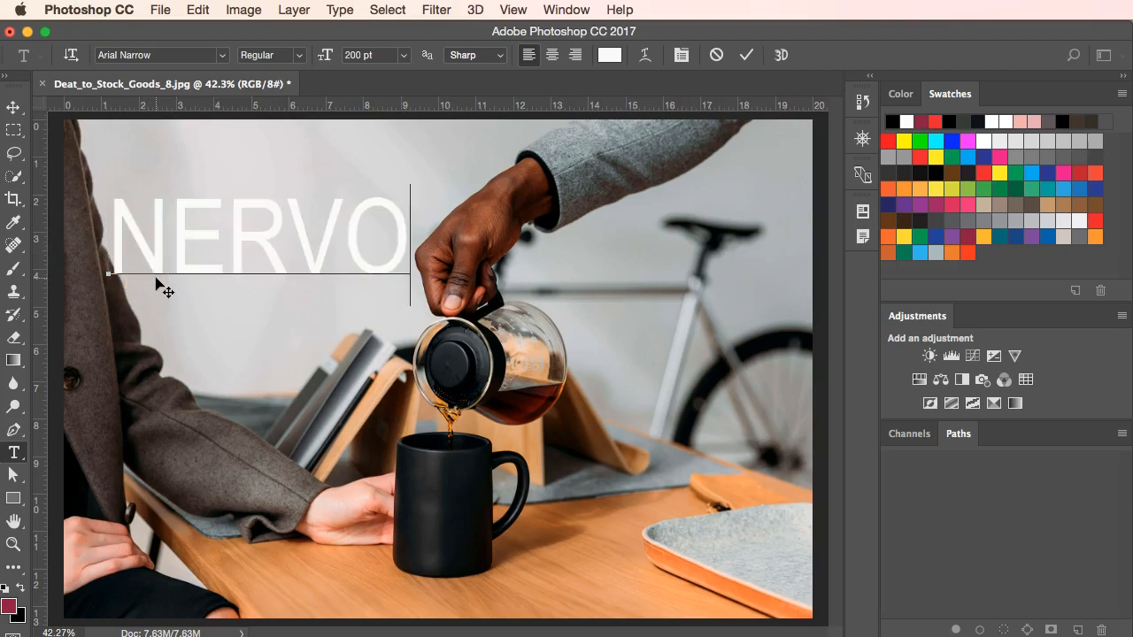
{"action": "type", "text": "US"}
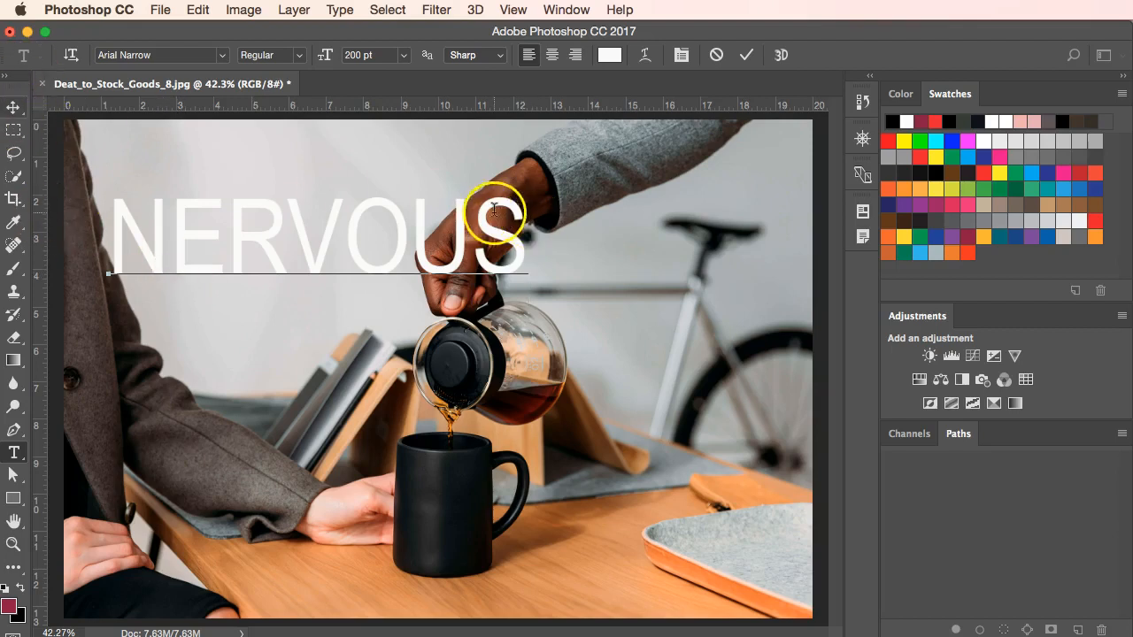
Enlarge the whole word "NERVOUS" to 250 pt.
{"action": "left_click_drag", "start_coordinate": [522, 240], "coordinate": [115, 241]}
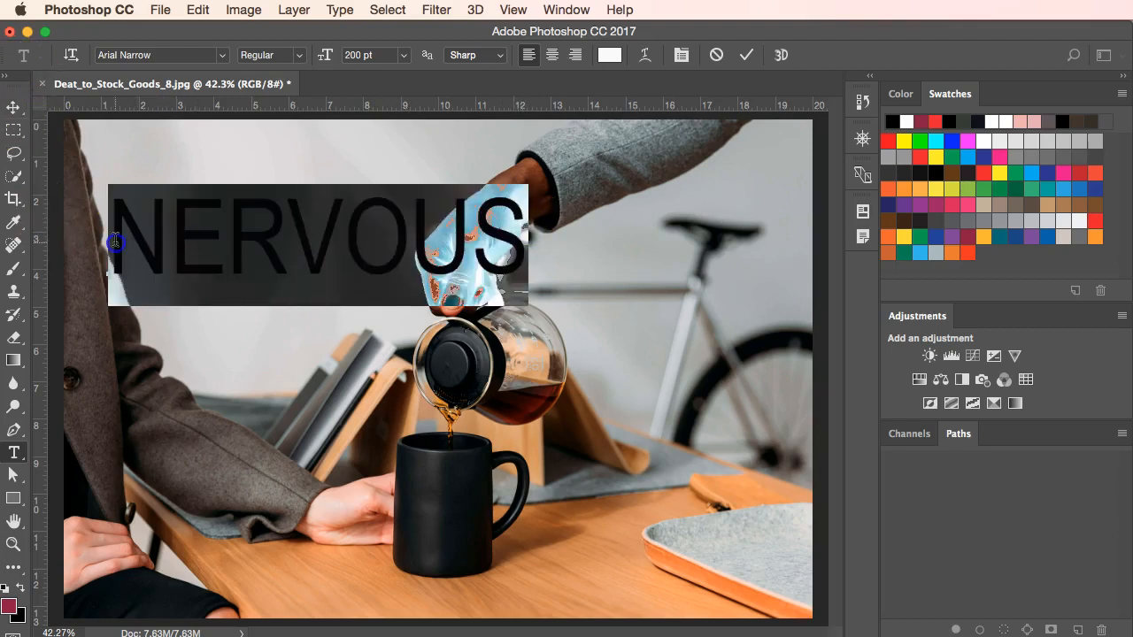
{"action": "double_click", "coordinate": [352, 55]}
{"action": "type", "text": "250"}
{"action": "key", "text": "Return"}
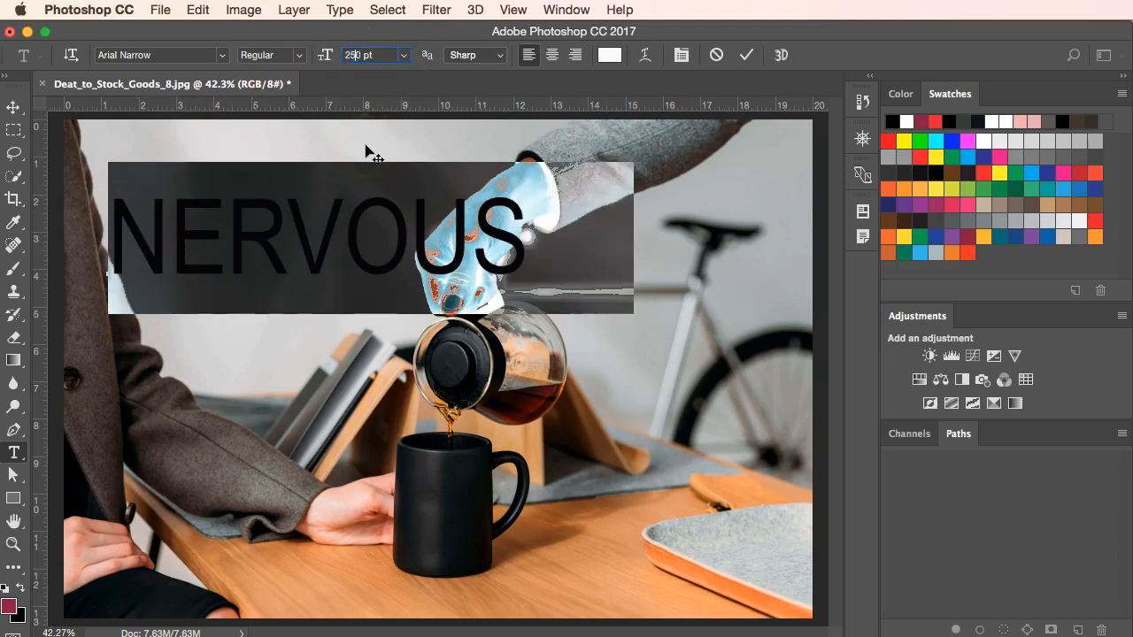
Move the NERVOUS text to overlap the pouring hand and bring the floating Layers panel back into view.
{"action": "left_click", "coordinate": [12, 106]}
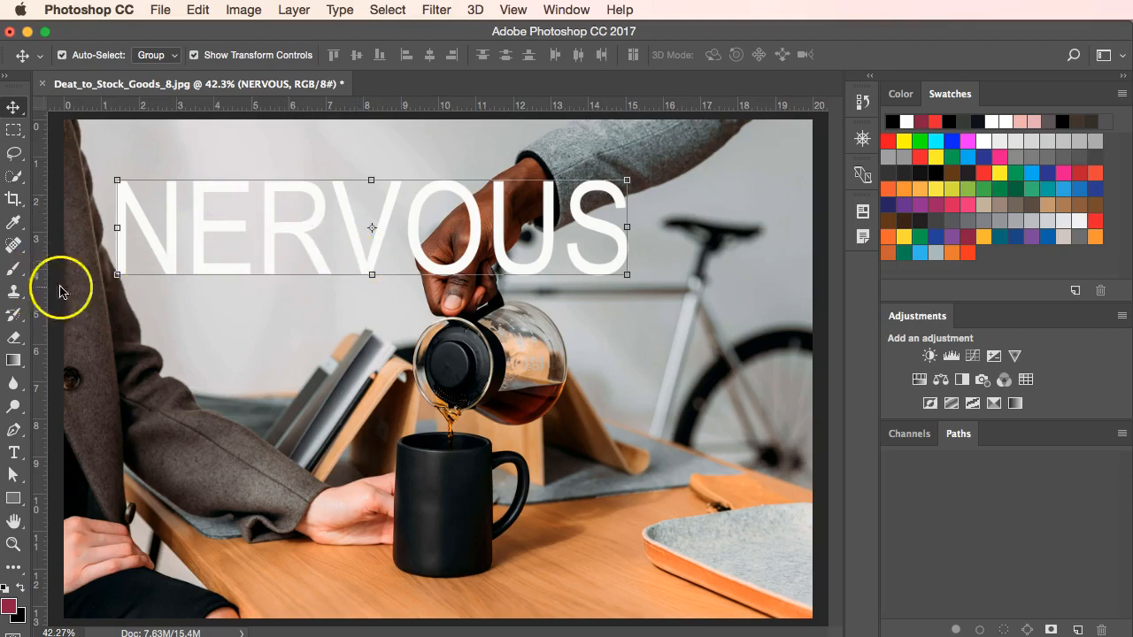
{"action": "left_click_drag", "start_coordinate": [306, 240], "coordinate": [407, 257]}
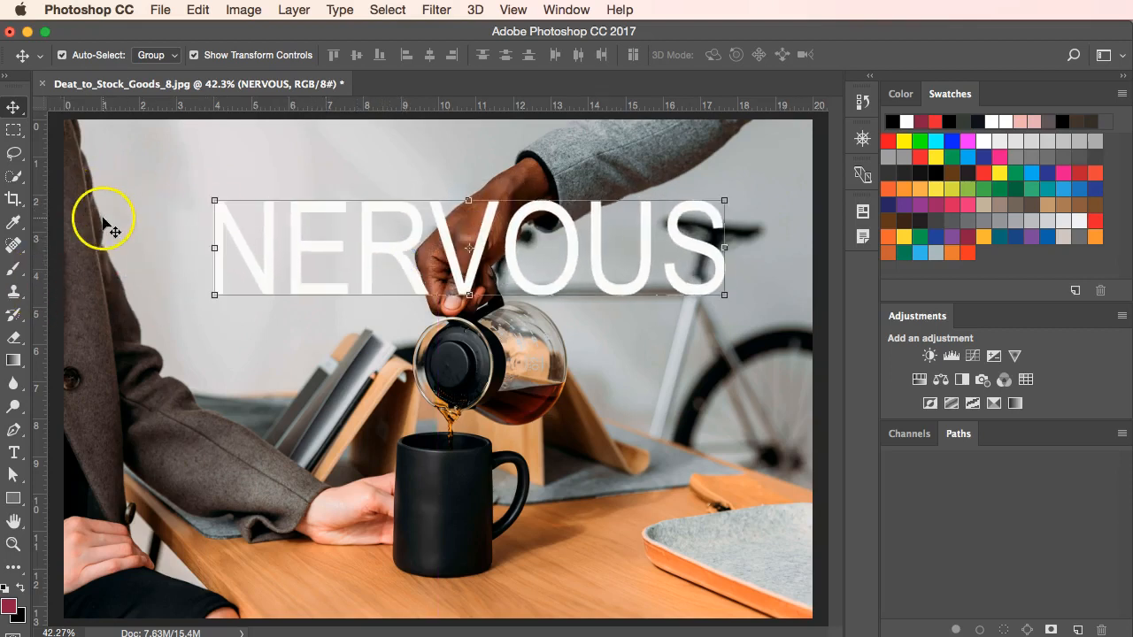
{"action": "left_click_drag", "start_coordinate": [478, 635], "coordinate": [783, 334]}
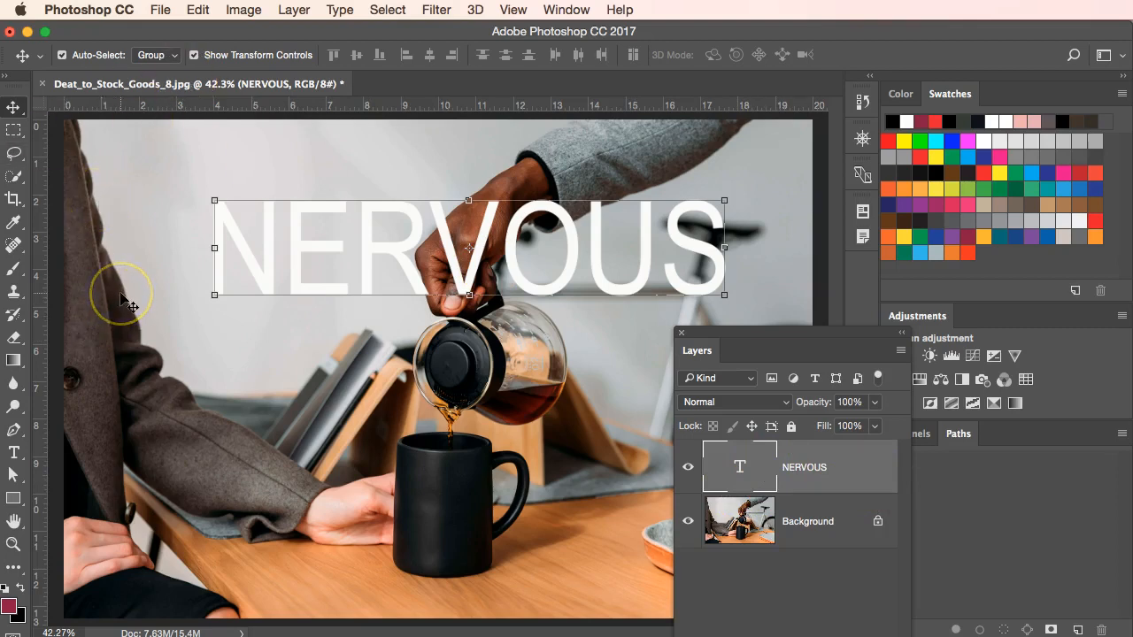
{"action": "key", "text": "t"}
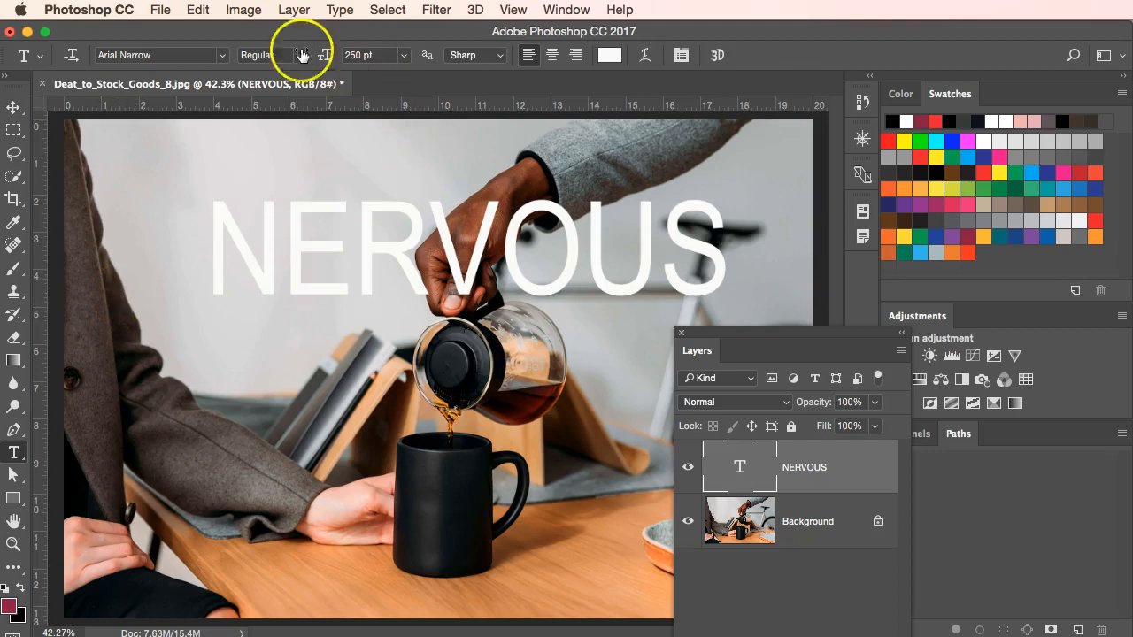
{"action": "left_click", "coordinate": [224, 56]}
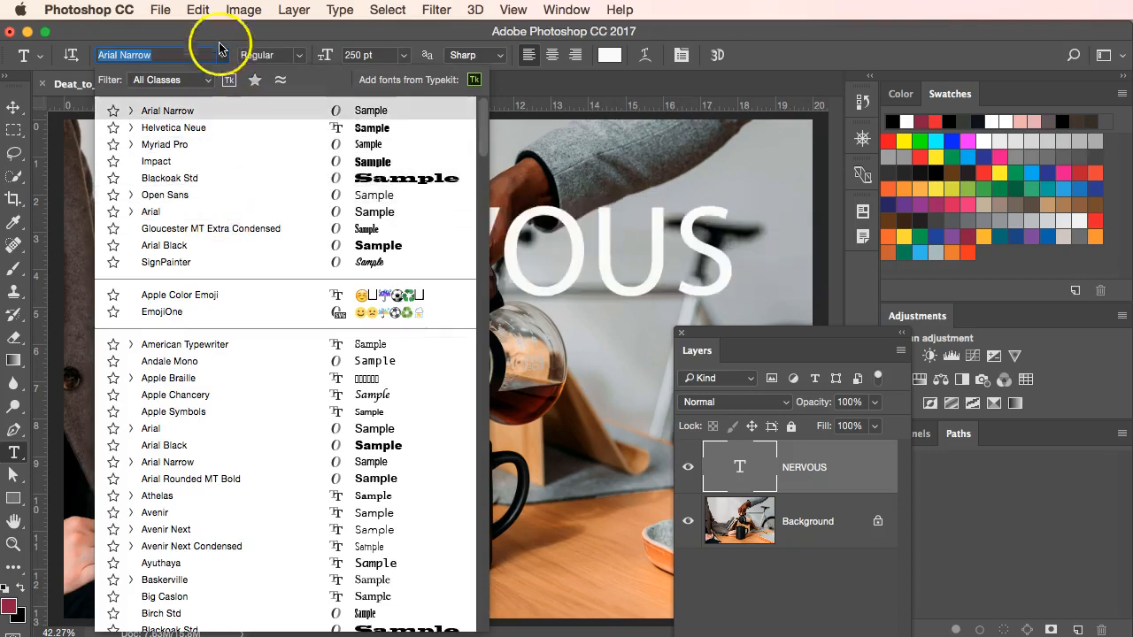
{"action": "left_click", "coordinate": [222, 32]}
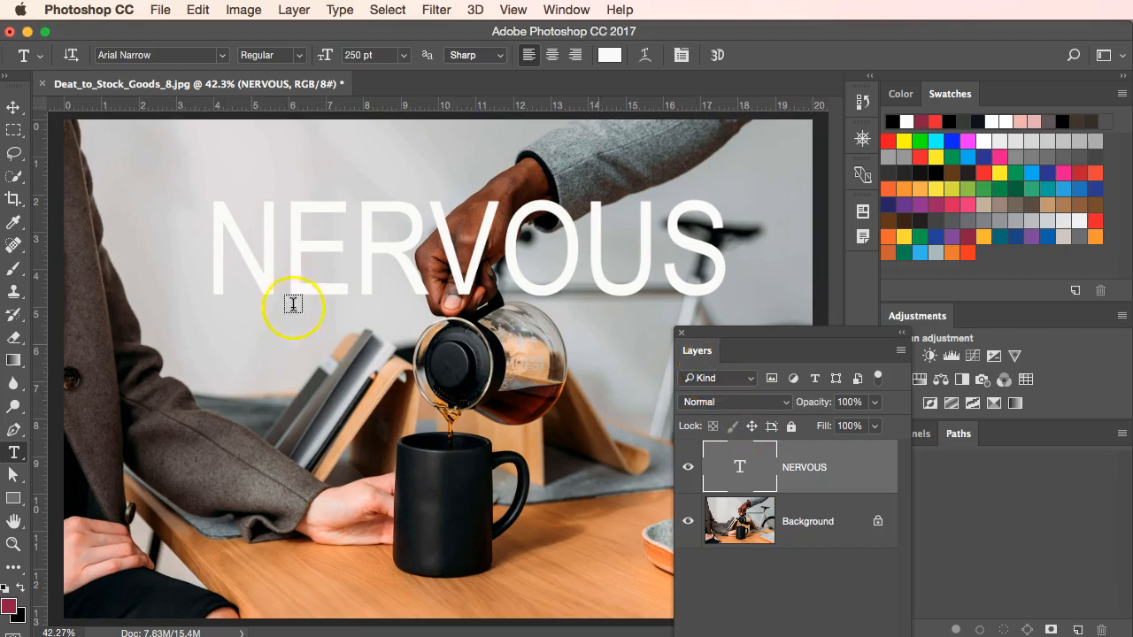
Nudge the NERVOUS text slightly to the left and load its letter shapes as a selection.
{"action": "left_click", "coordinate": [13, 107]}
{"action": "left_click_drag", "start_coordinate": [531, 248], "coordinate": [511, 269]}
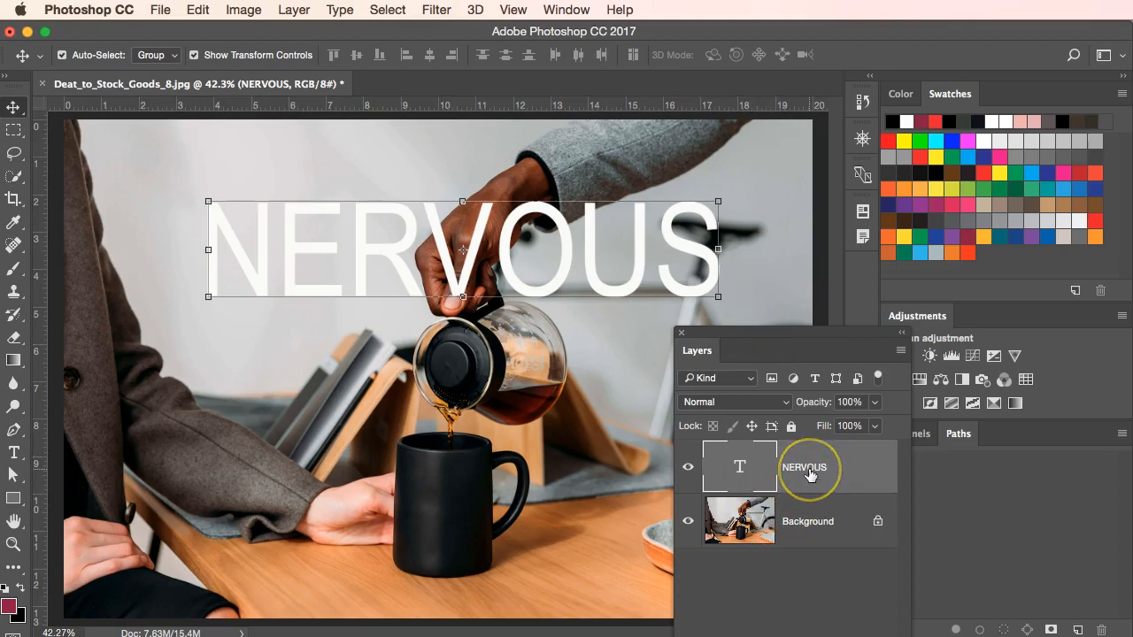
{"action": "key", "text": "super"}
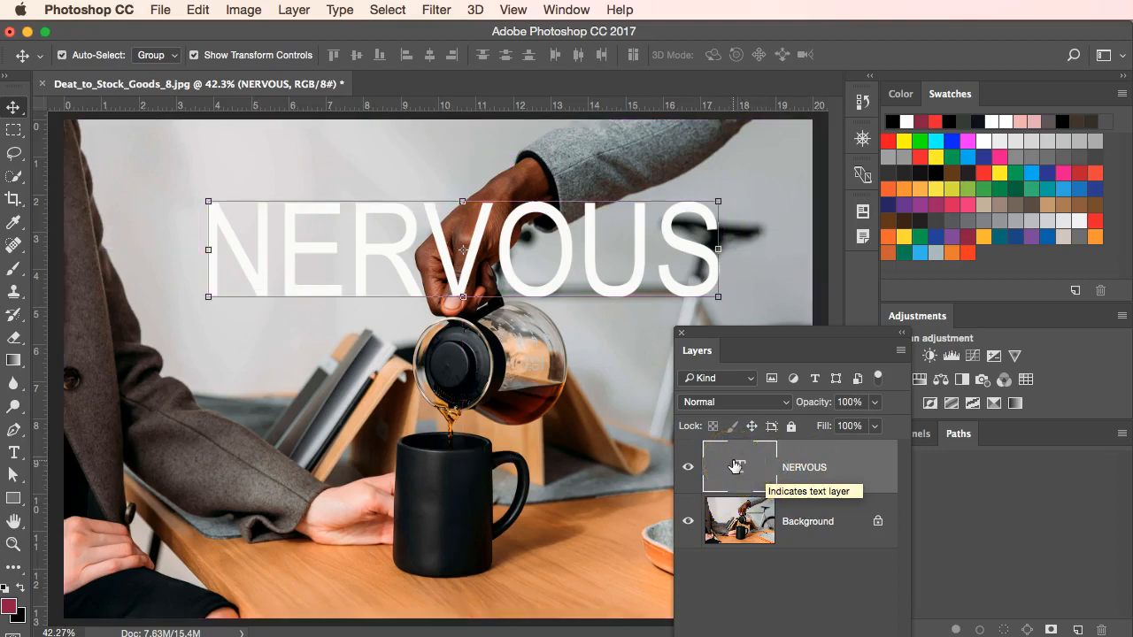
{"action": "key", "text": "super"}
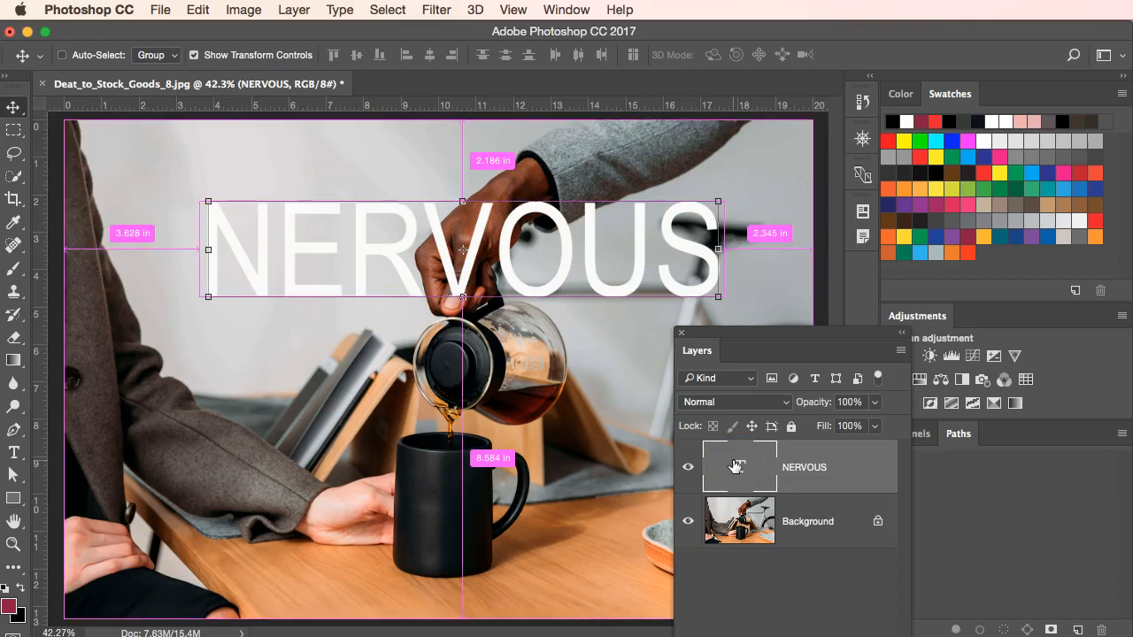
{"action": "left_click", "coordinate": [735, 467], "text": "super"}
{"action": "left_click", "coordinate": [736, 462], "text": "super"}
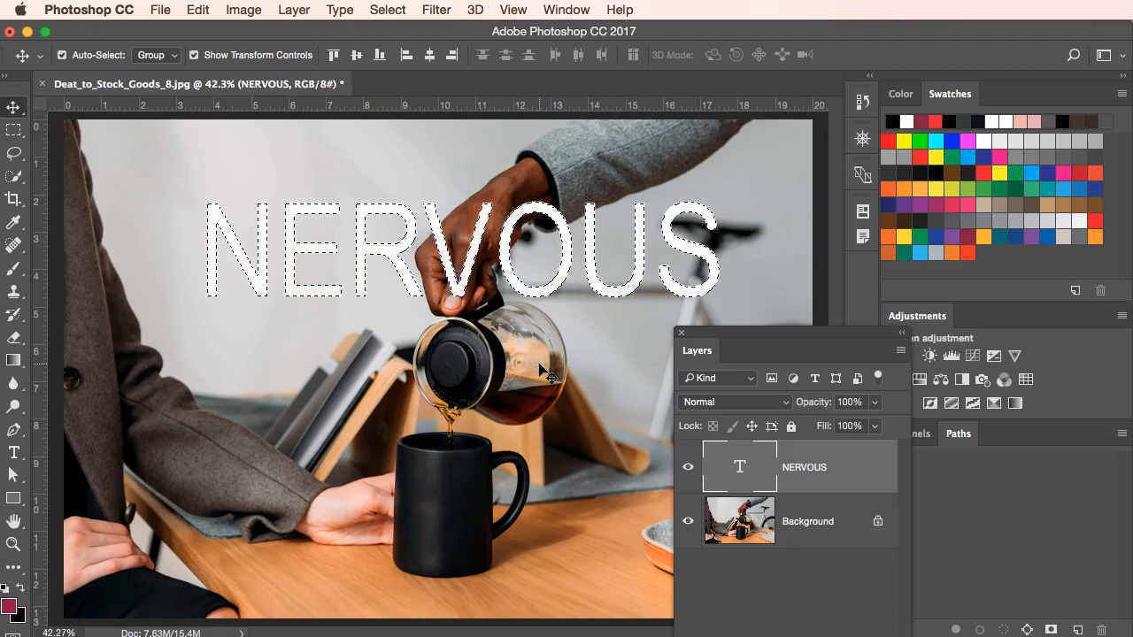
Shrink and reposition the Layers panel, and add a layer mask to the NERVOUS layer from the letter selection.
{"action": "left_click", "coordinate": [868, 558]}
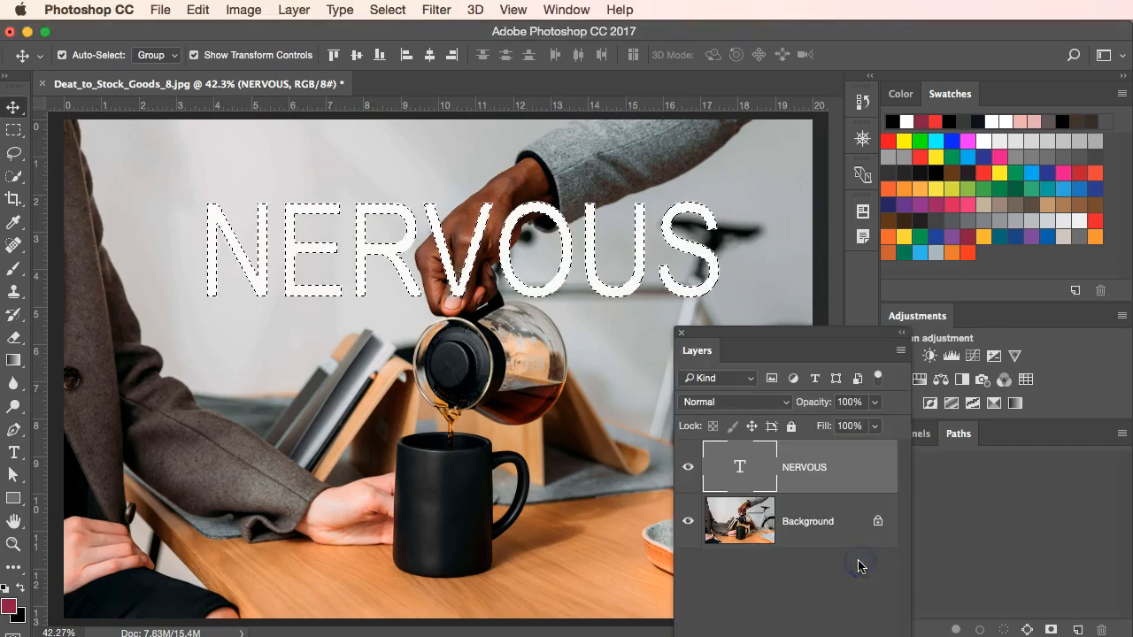
{"action": "left_click_drag", "start_coordinate": [880, 333], "coordinate": [770, 240]}
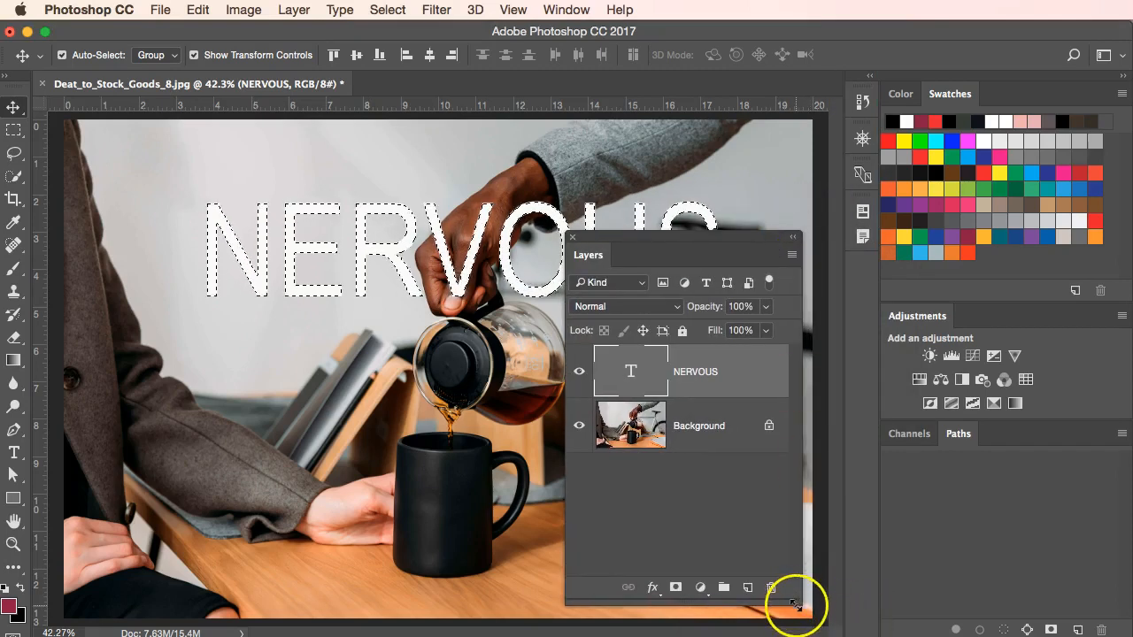
{"action": "left_click_drag", "start_coordinate": [796, 608], "coordinate": [809, 491]}
{"action": "left_click_drag", "start_coordinate": [759, 235], "coordinate": [755, 345]}
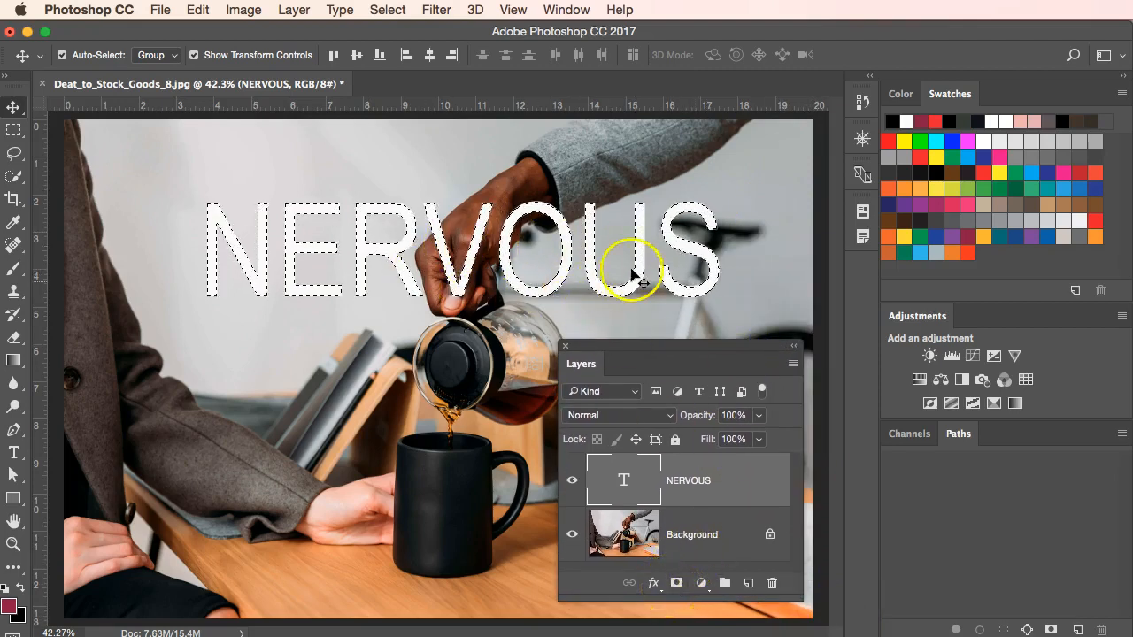
{"action": "left_click", "coordinate": [676, 584]}
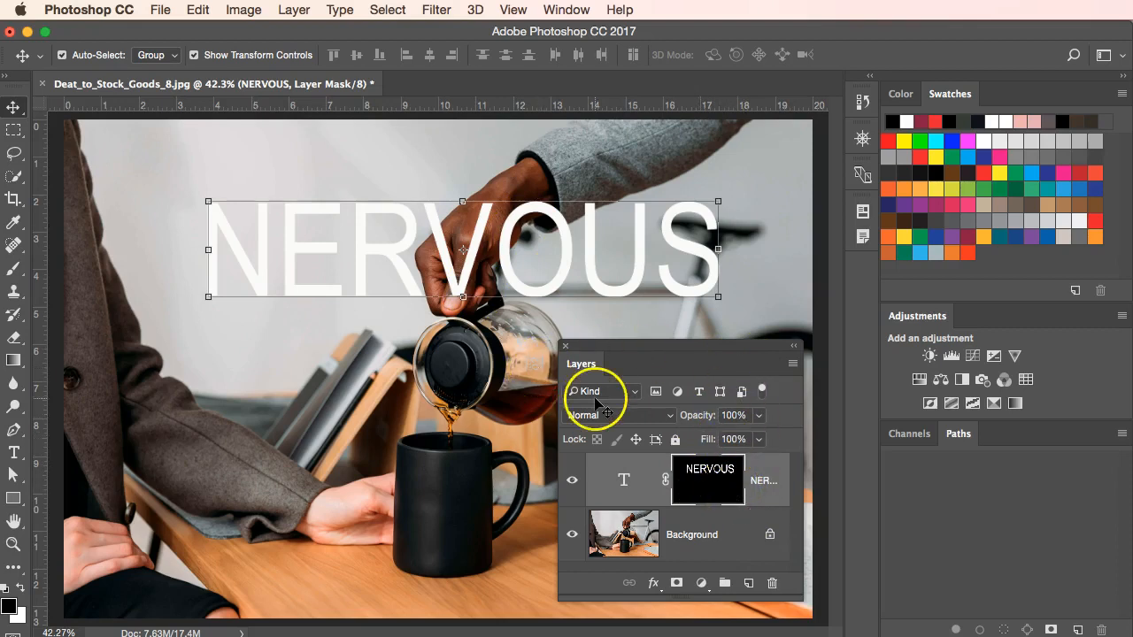
Activate the Brush tool and make the NERVOUS layer mask the painting target.
{"action": "left_click_drag", "start_coordinate": [660, 348], "coordinate": [425, 636]}
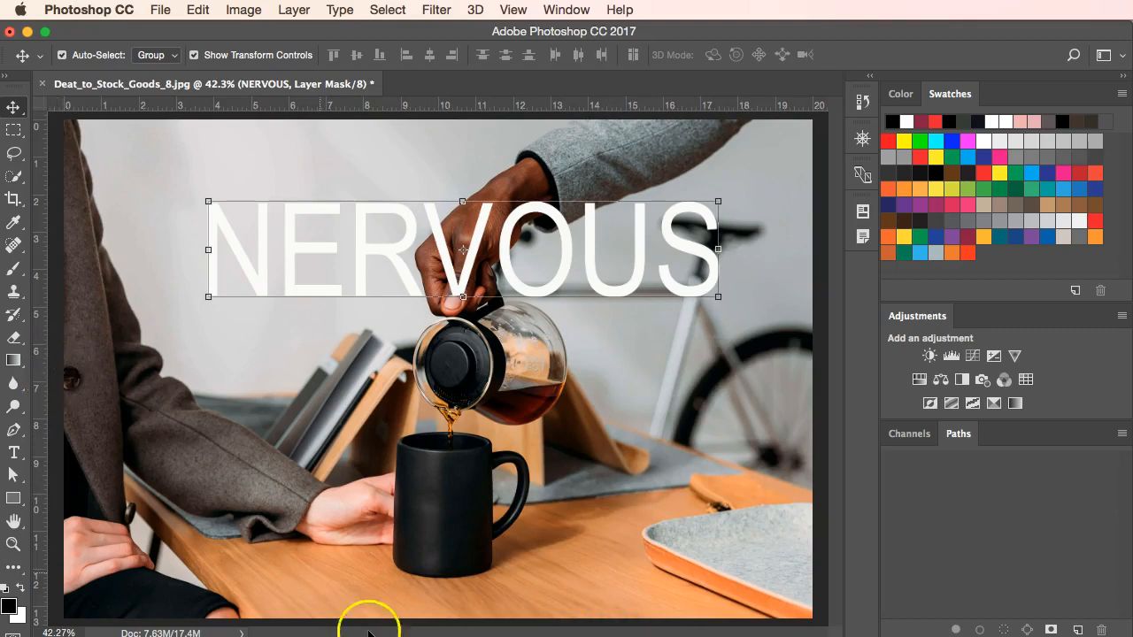
{"action": "left_click", "coordinate": [13, 270]}
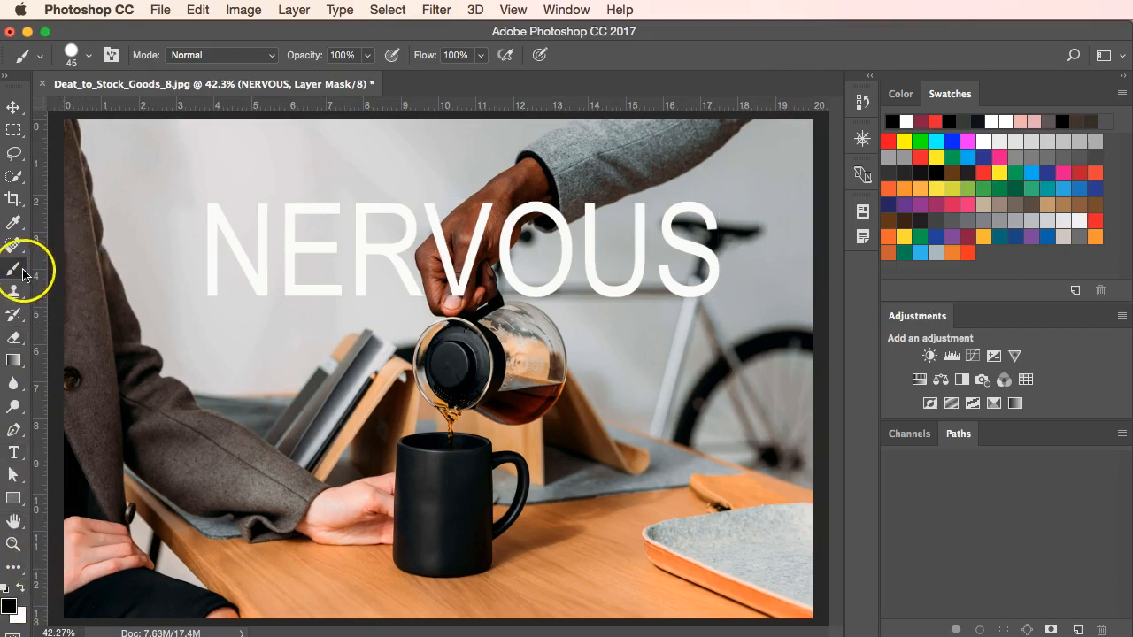
{"action": "left_click_drag", "start_coordinate": [735, 634], "coordinate": [762, 413]}
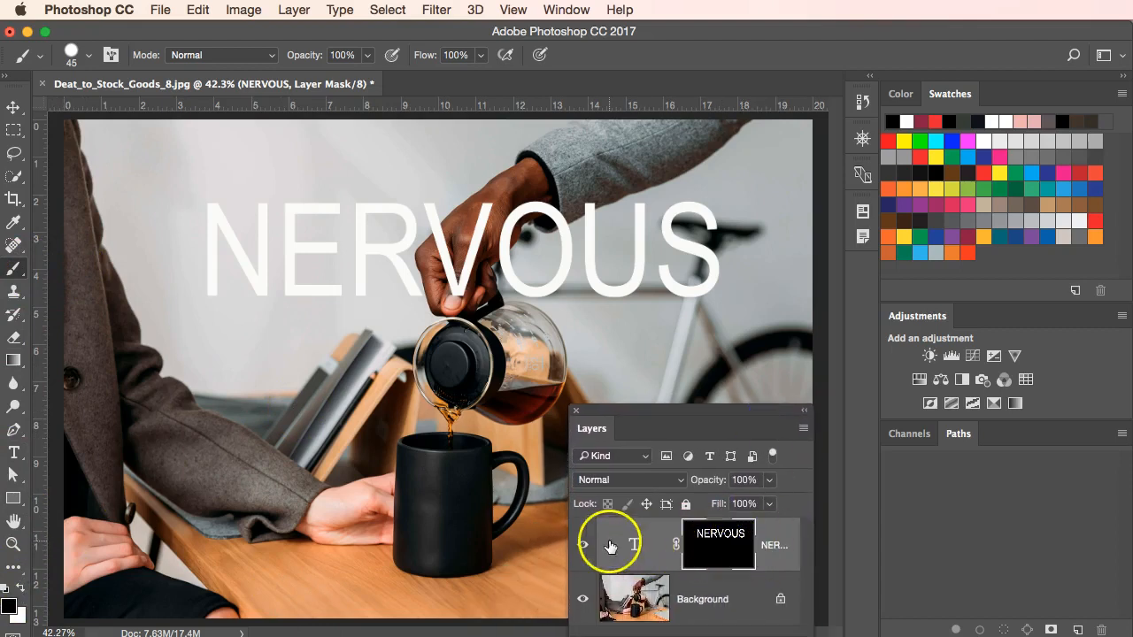
{"action": "left_click", "coordinate": [610, 547]}
{"action": "left_click", "coordinate": [729, 554]}
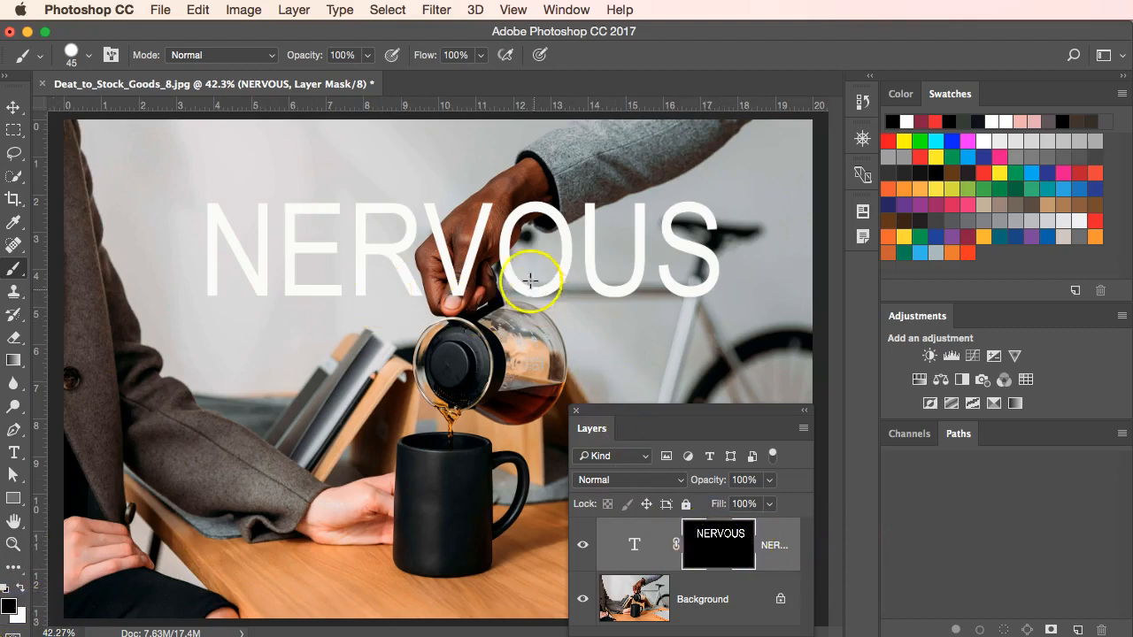
Set up a hard round brush at 60 px with 100% hardness for masking around the hand.
{"action": "scroll", "coordinate": [517, 229], "scroll_direction": "up", "scroll_amount": 2}
{"action": "scroll", "coordinate": [513, 228], "scroll_direction": "up", "scroll_amount": 5}
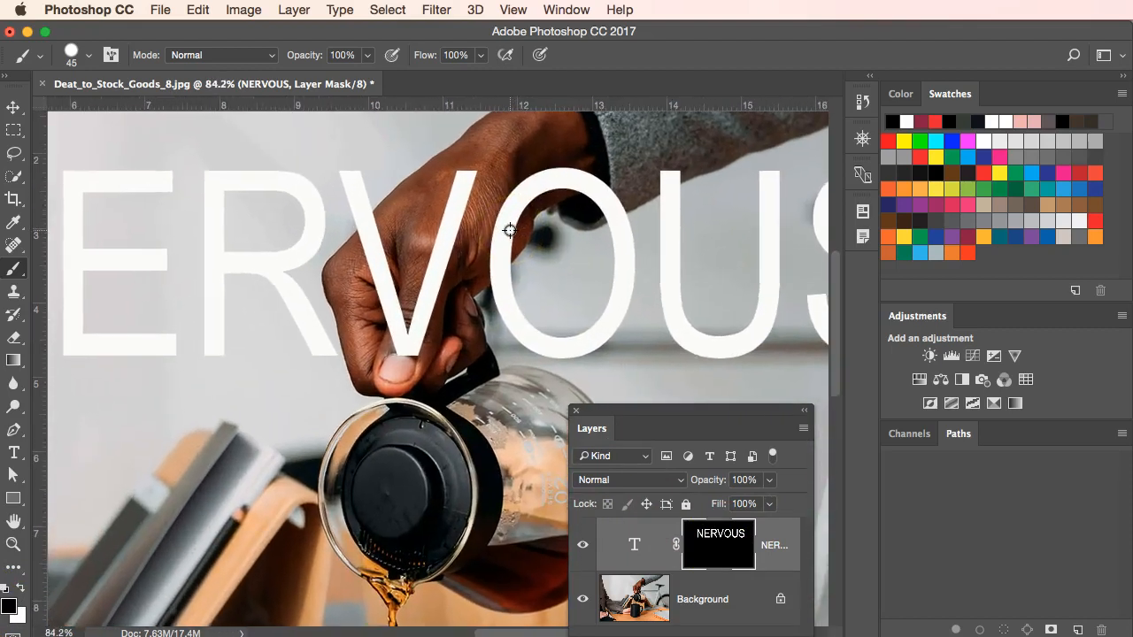
{"action": "left_click", "coordinate": [144, 244]}
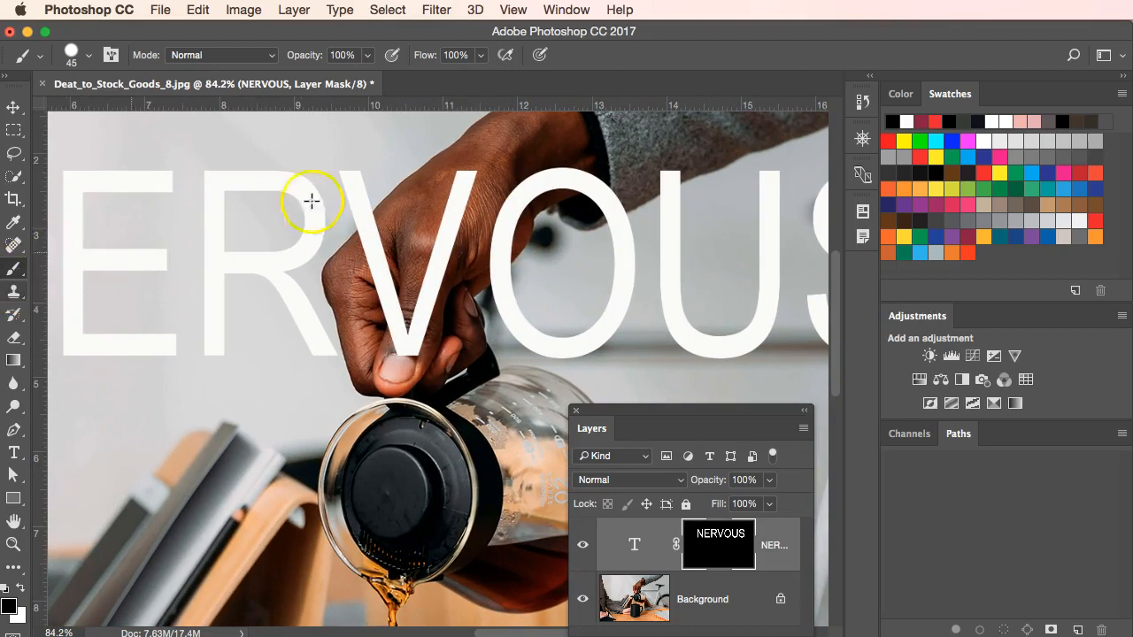
{"action": "left_click_drag", "start_coordinate": [468, 171], "coordinate": [491, 177]}
{"action": "key", "text": "bracketright"}
{"action": "key", "text": "bracketright"}
{"action": "key", "text": "bracketright"}
{"action": "left_click", "coordinate": [512, 189]}
{"action": "key", "text": "bracketright"}
{"action": "key", "text": "bracketright"}
{"action": "key", "text": "bracketright"}
{"action": "key", "text": "bracketright"}
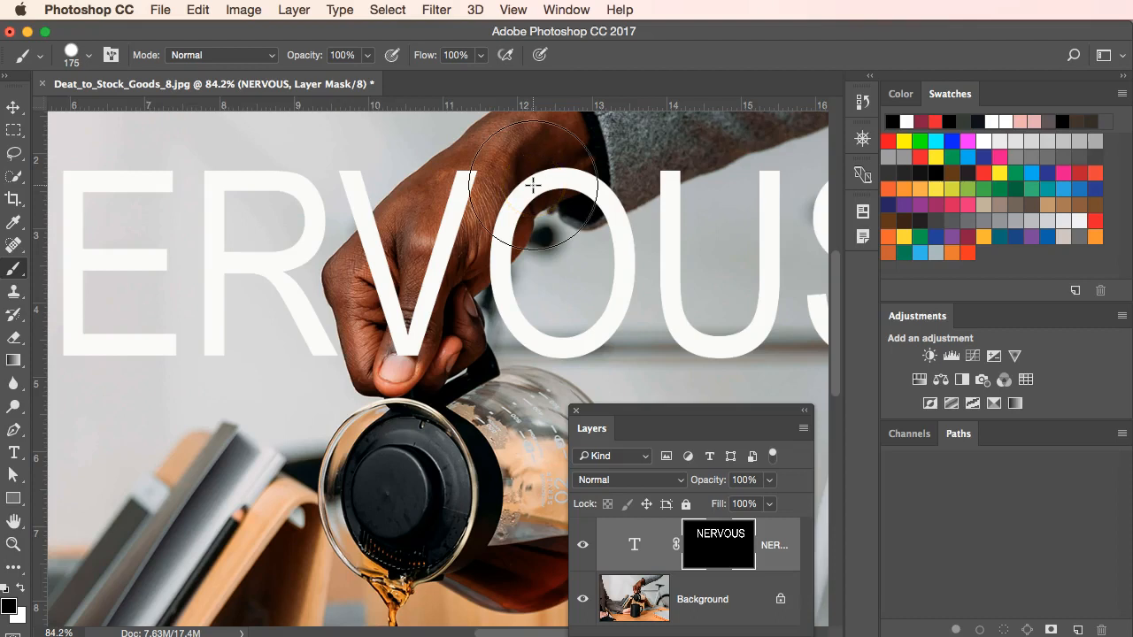
{"action": "key", "text": "bracketleft"}
{"action": "key", "text": "bracketleft"}
{"action": "key", "text": "bracketleft"}
{"action": "key", "text": "bracketleft"}
{"action": "key", "text": "bracketleft"}
{"action": "key", "text": "bracketleft"}
{"action": "key", "text": "bracketleft"}
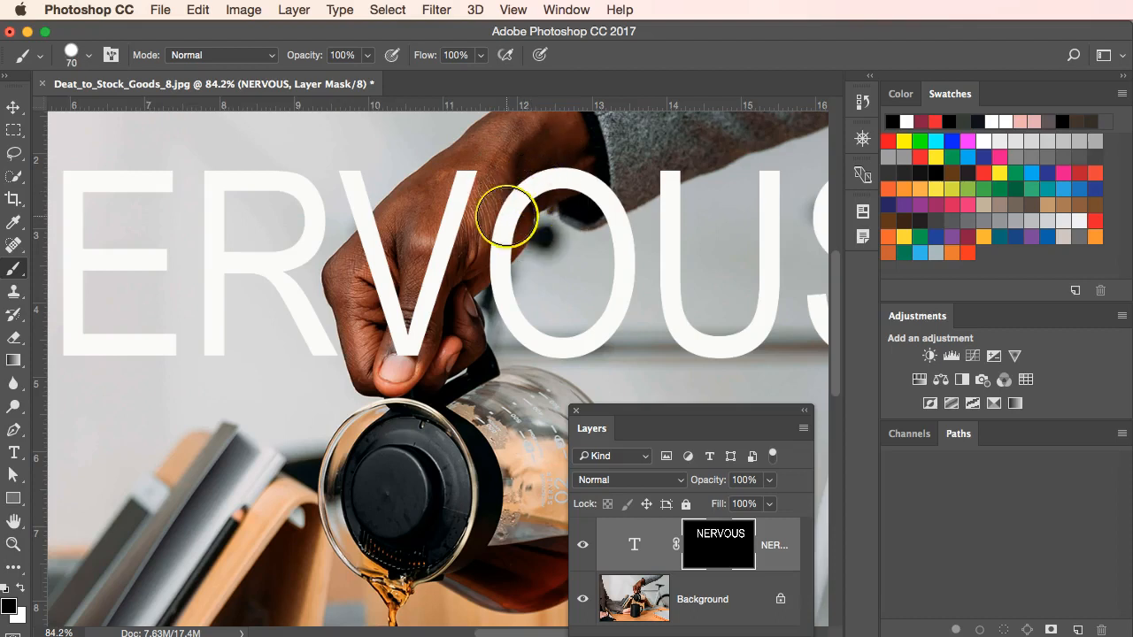
{"action": "right_click", "coordinate": [501, 219]}
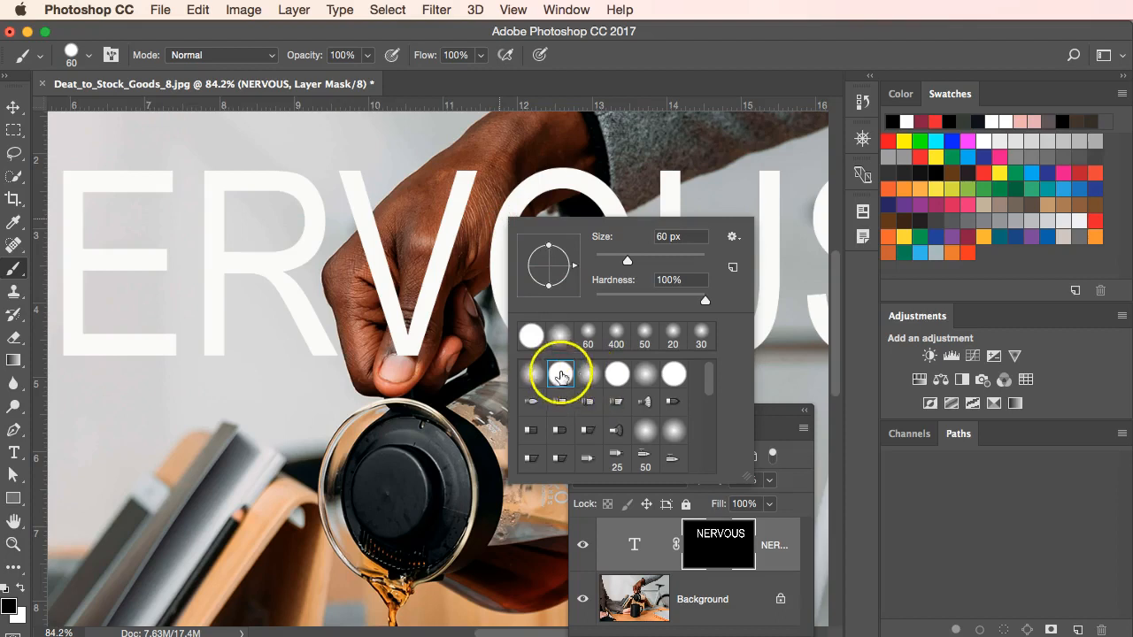
Paint black on the NERVOUS layer mask to hide the parts of the V and O that overlap the hand and sleeve.
{"action": "left_click", "coordinate": [519, 172]}
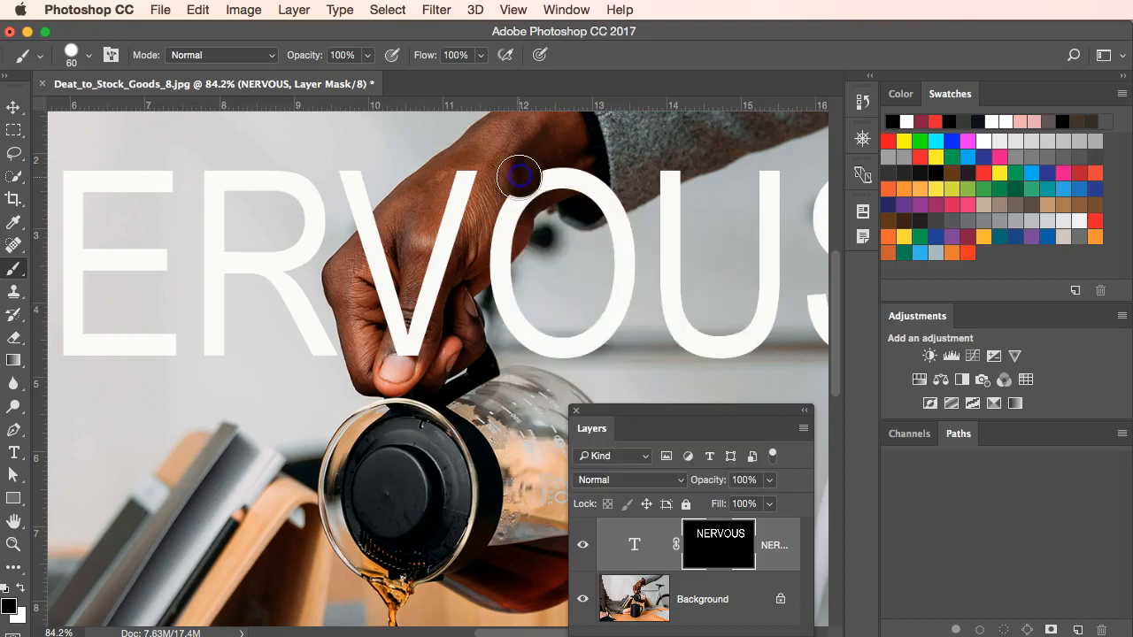
{"action": "mouse_move", "coordinate": [537, 173]}
{"action": "left_mouse_down"}
{"action": "mouse_move", "coordinate": [607, 185]}
{"action": "mouse_move", "coordinate": [606, 199]}
{"action": "left_mouse_up"}
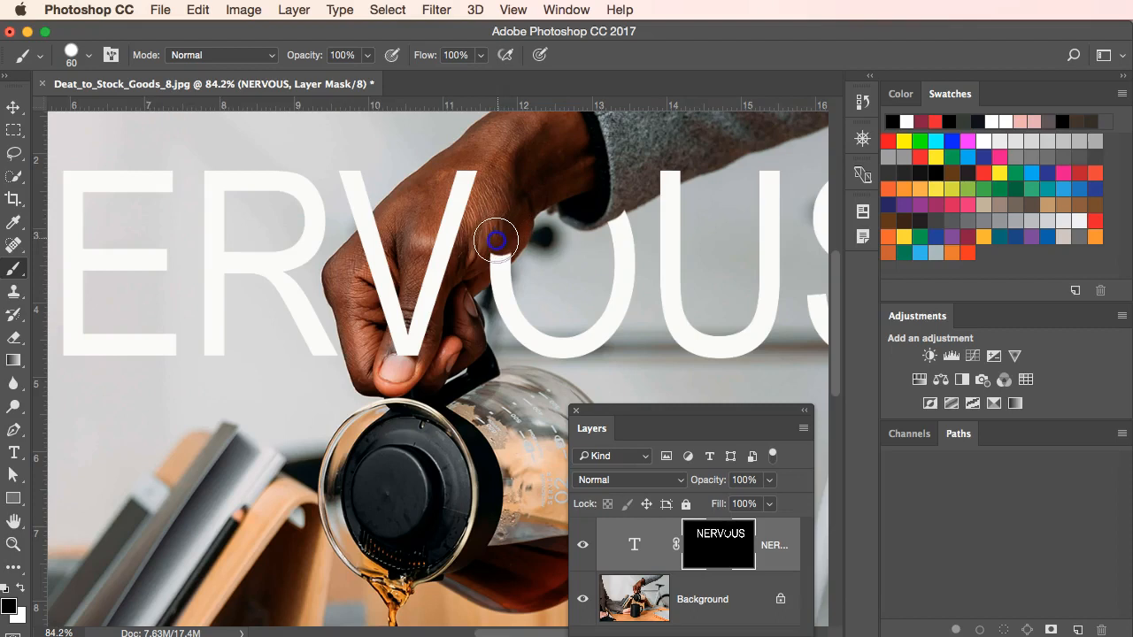
{"action": "mouse_move", "coordinate": [493, 255]}
{"action": "left_mouse_down"}
{"action": "mouse_move", "coordinate": [498, 248]}
{"action": "mouse_move", "coordinate": [475, 268]}
{"action": "left_mouse_up"}
{"action": "mouse_move", "coordinate": [461, 195]}
{"action": "left_mouse_down"}
{"action": "mouse_move", "coordinate": [409, 339]}
{"action": "mouse_move", "coordinate": [373, 245]}
{"action": "mouse_move", "coordinate": [395, 227]}
{"action": "mouse_move", "coordinate": [375, 248]}
{"action": "left_mouse_up"}
Reduce the brush to 10 px and refine the O's mask edge beneath the hand, alternating between black and white paint.
{"action": "scroll", "coordinate": [475, 283], "scroll_direction": "up", "scroll_amount": 1}
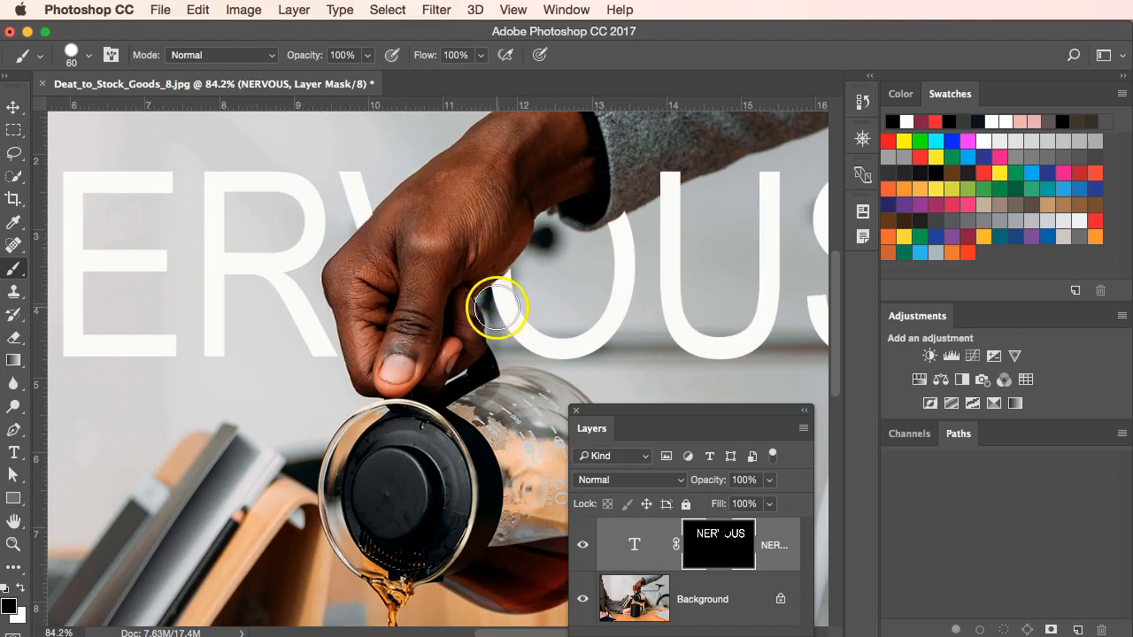
{"action": "scroll", "coordinate": [529, 326], "scroll_direction": "up", "scroll_amount": 2}
{"action": "scroll", "coordinate": [535, 328], "scroll_direction": "up", "scroll_amount": 3}
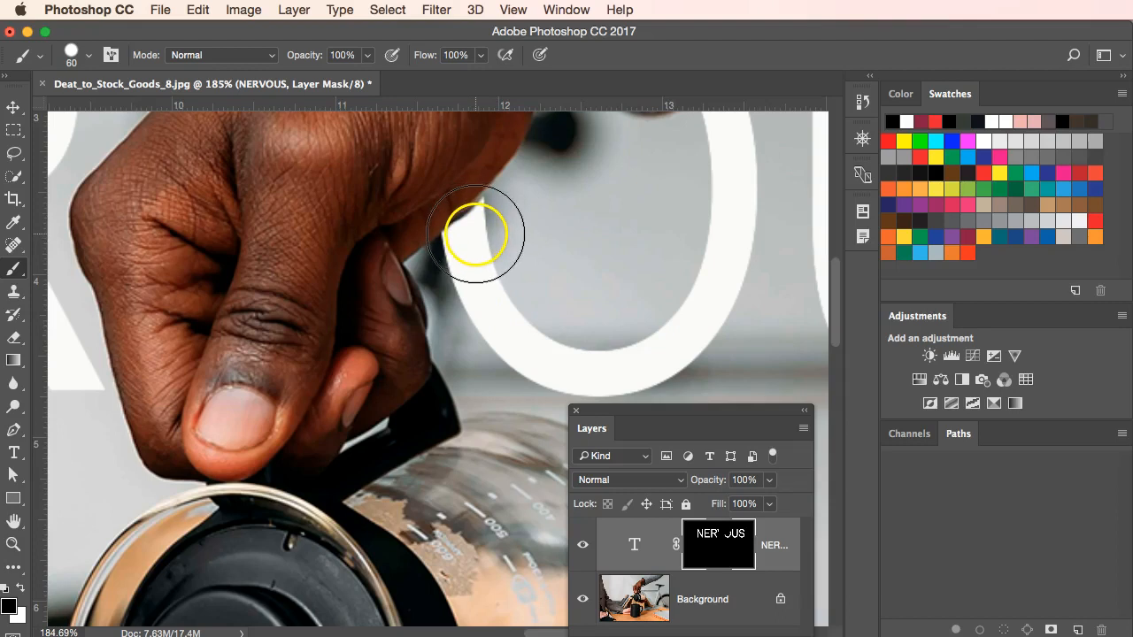
{"action": "key", "text": "bracketleft"}
{"action": "key", "text": "bracketleft"}
{"action": "key", "text": "bracketleft"}
{"action": "key", "text": "bracketleft"}
{"action": "key", "text": "bracketleft"}
{"action": "key", "text": "bracketleft"}
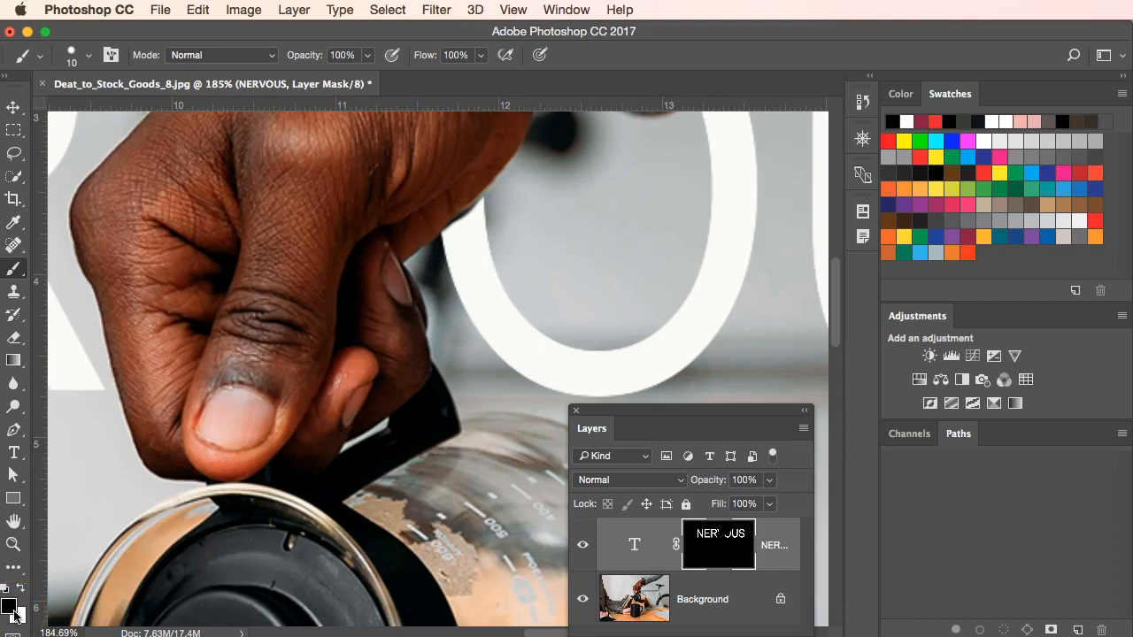
{"action": "key", "text": "x"}
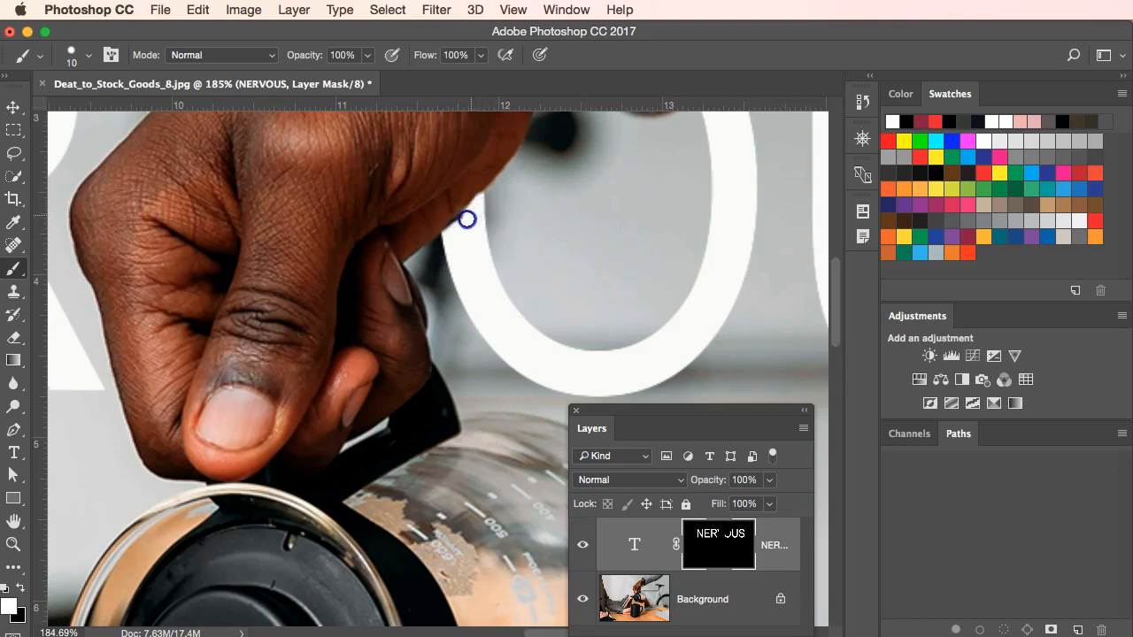
{"action": "left_click_drag", "start_coordinate": [468, 220], "coordinate": [478, 184]}
{"action": "key", "text": "x"}
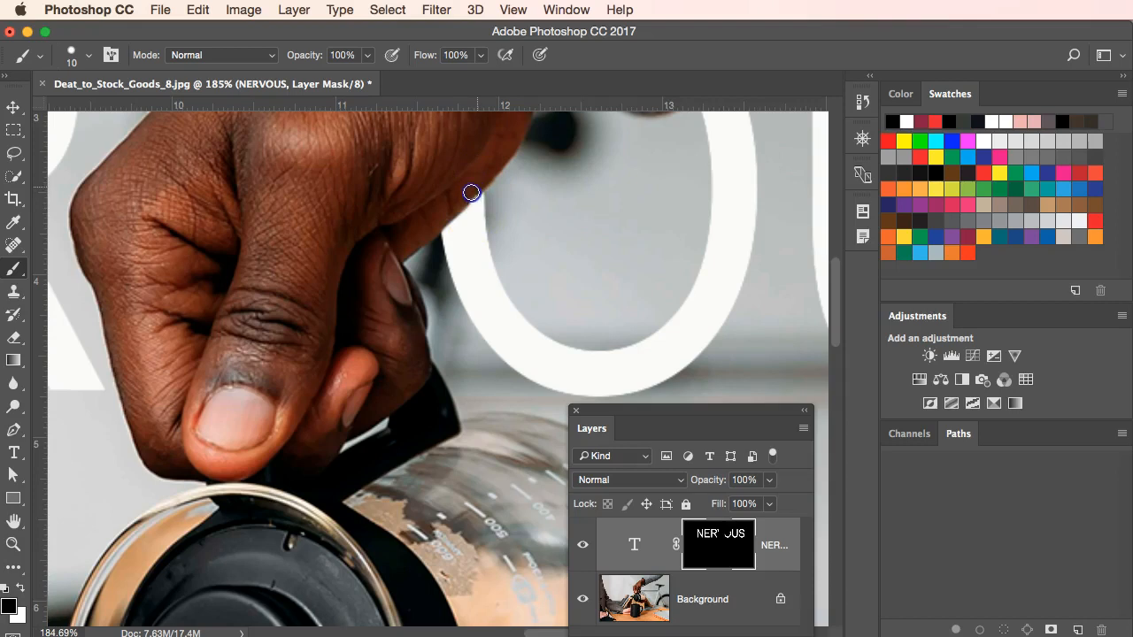
Paint black on the mask to remove the leftover piece of the V along the back of the hand.
{"action": "scroll", "coordinate": [382, 248], "scroll_direction": "up", "scroll_amount": 5}
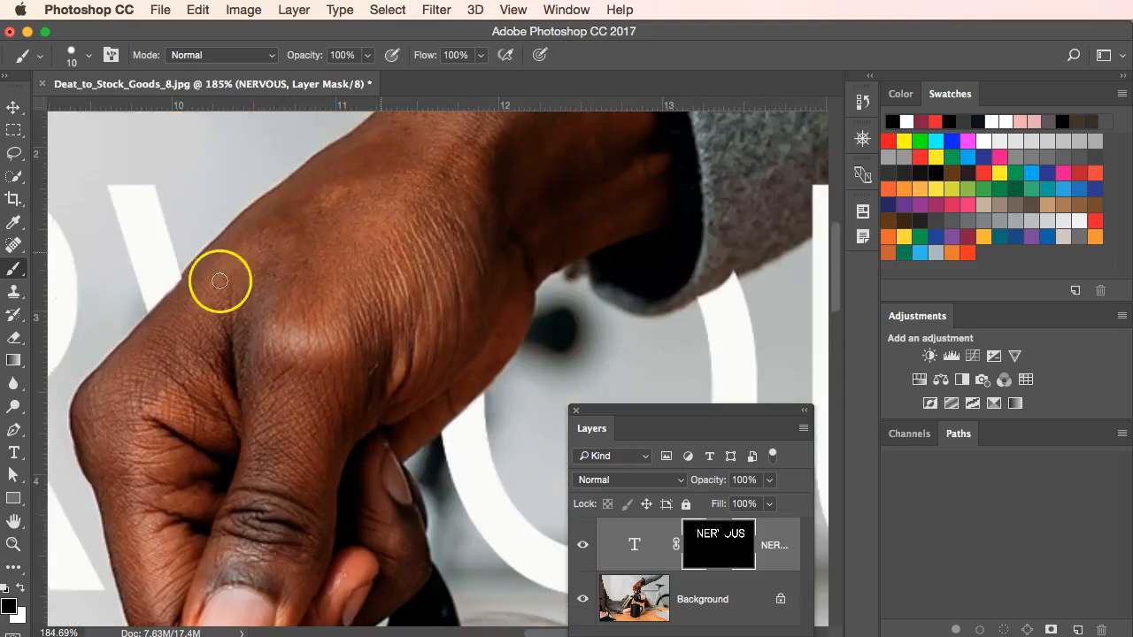
{"action": "left_click_drag", "start_coordinate": [177, 296], "coordinate": [183, 286]}
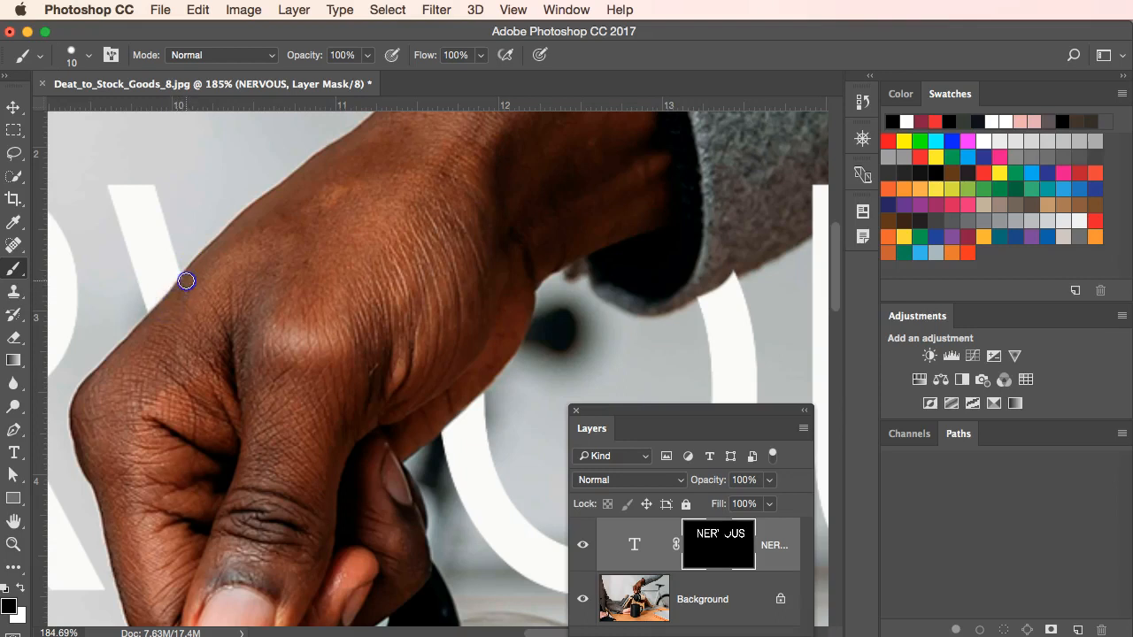
{"action": "left_click_drag", "start_coordinate": [232, 329], "coordinate": [286, 384]}
Paint black on the mask along the underside of the sleeve to hide the overlapping tops of the O and U.
{"action": "scroll", "coordinate": [286, 384], "scroll_direction": "down", "scroll_amount": 3}
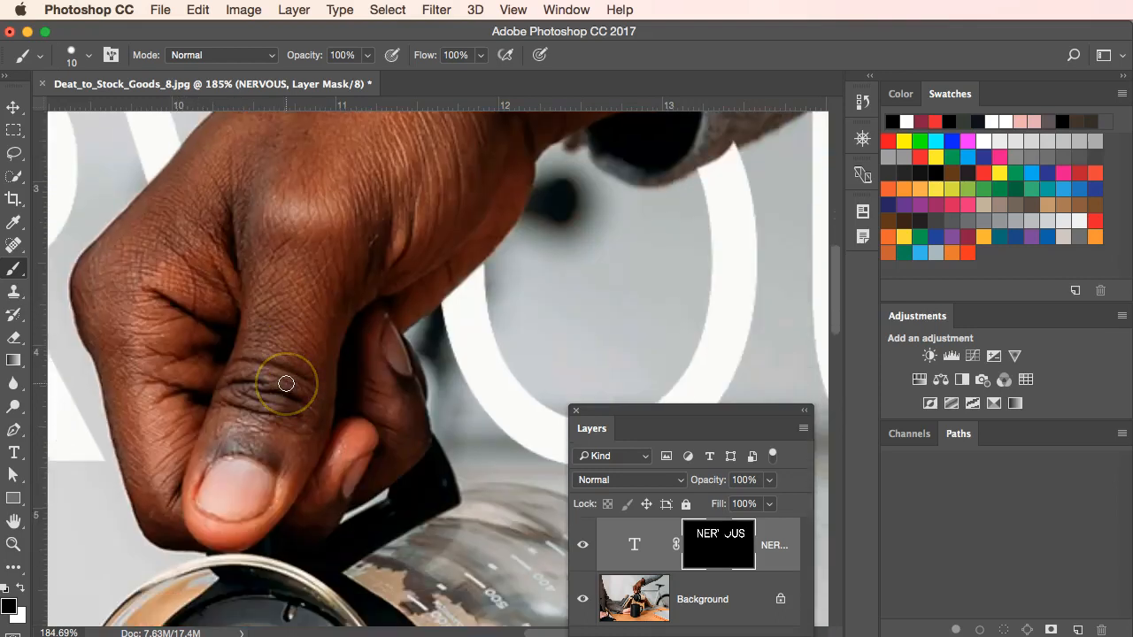
{"action": "scroll", "coordinate": [286, 384], "scroll_direction": "down", "scroll_amount": 6}
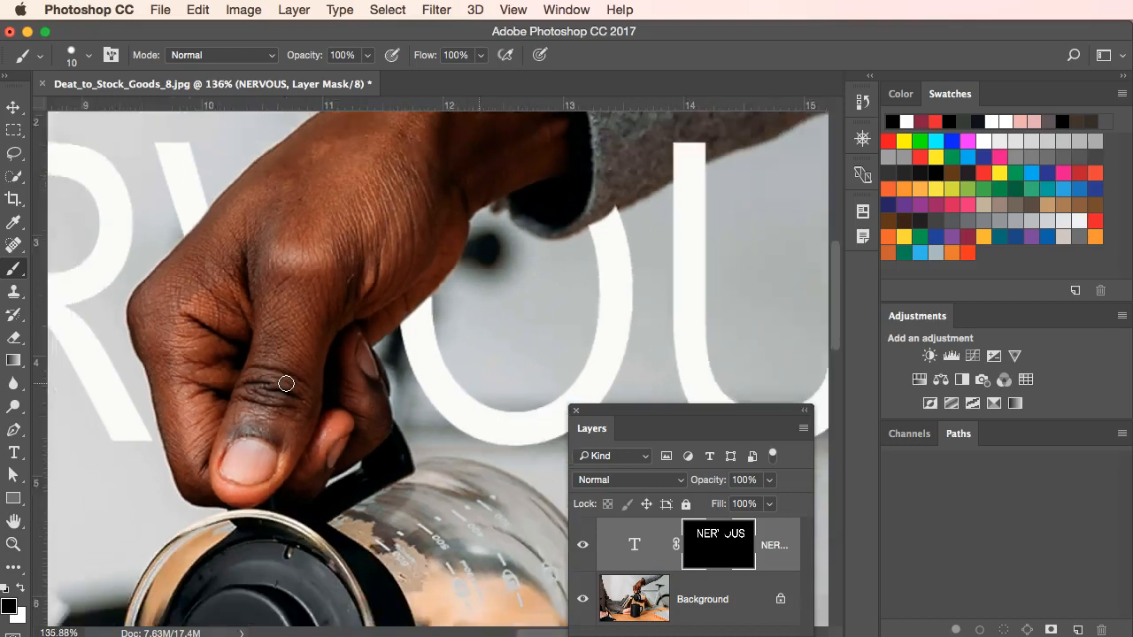
{"action": "scroll", "coordinate": [286, 383], "scroll_direction": "down", "scroll_amount": 1}
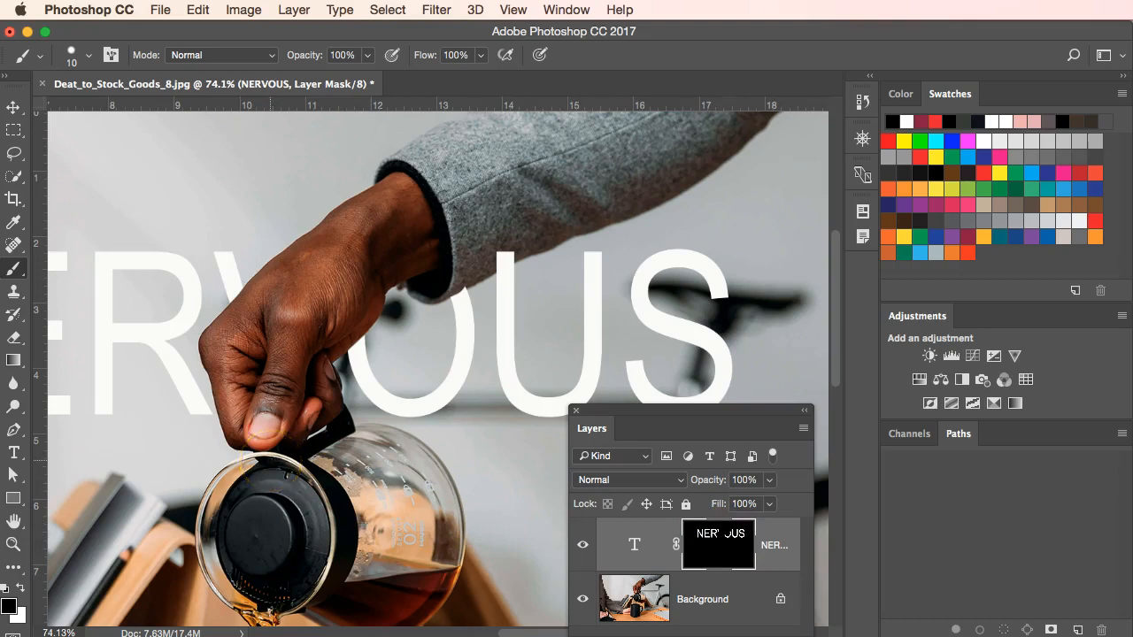
{"action": "scroll", "coordinate": [316, 455], "scroll_direction": "down", "scroll_amount": 6}
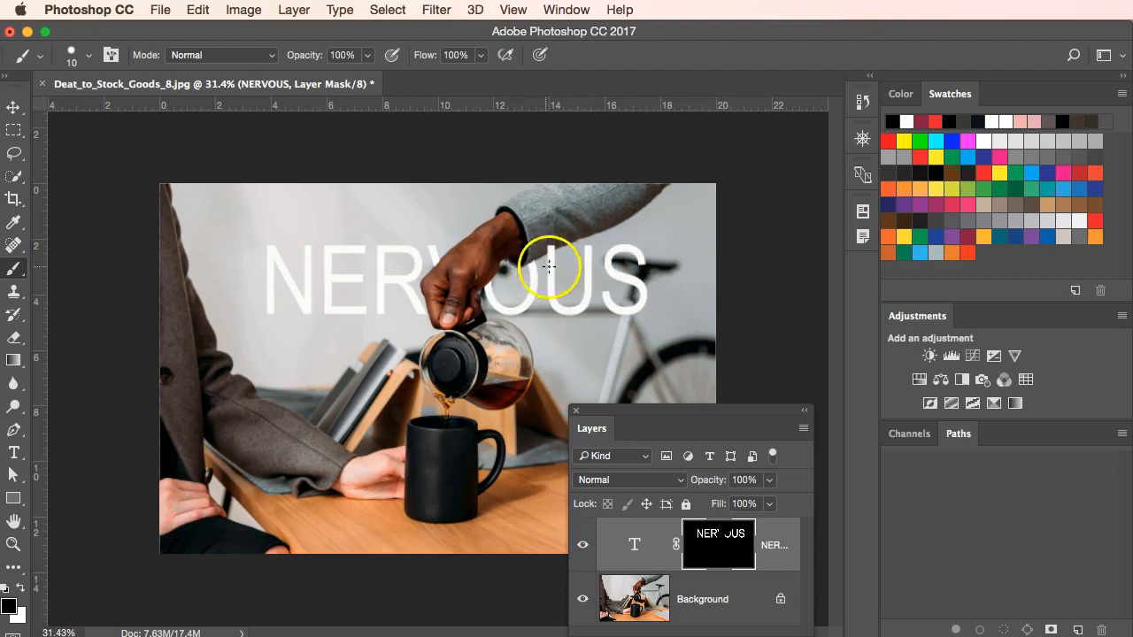
{"action": "scroll", "coordinate": [602, 301], "scroll_direction": "up", "scroll_amount": 5}
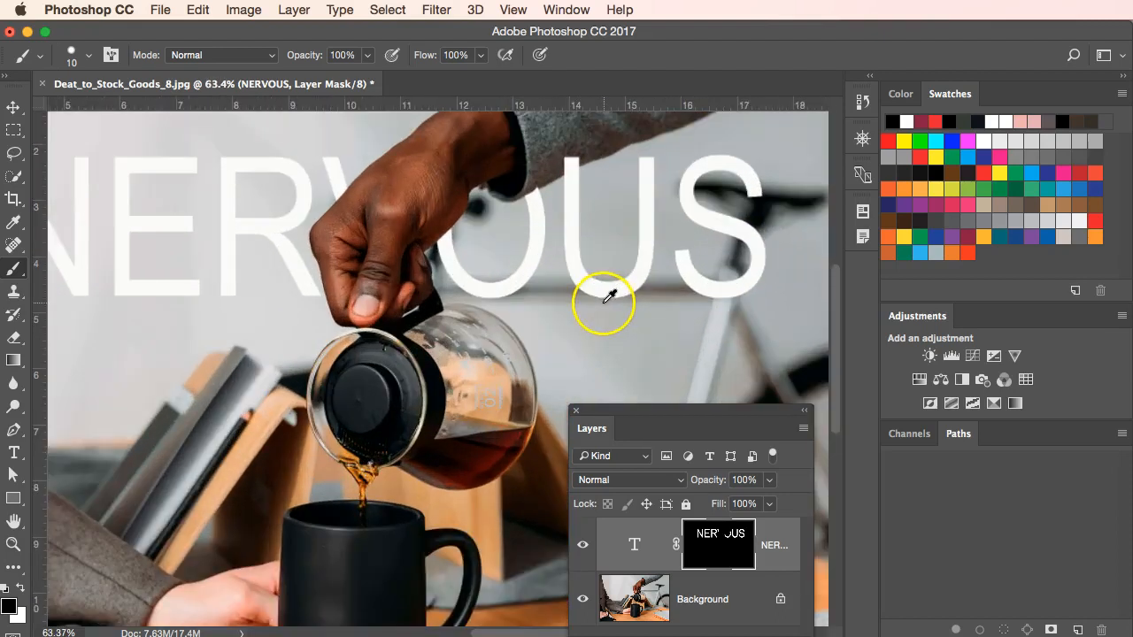
{"action": "scroll", "coordinate": [609, 296], "scroll_direction": "up", "scroll_amount": 2}
{"action": "mouse_move", "coordinate": [513, 237]}
{"action": "left_mouse_down"}
{"action": "mouse_move", "coordinate": [528, 230]}
{"action": "mouse_move", "coordinate": [457, 373]}
{"action": "left_mouse_up"}
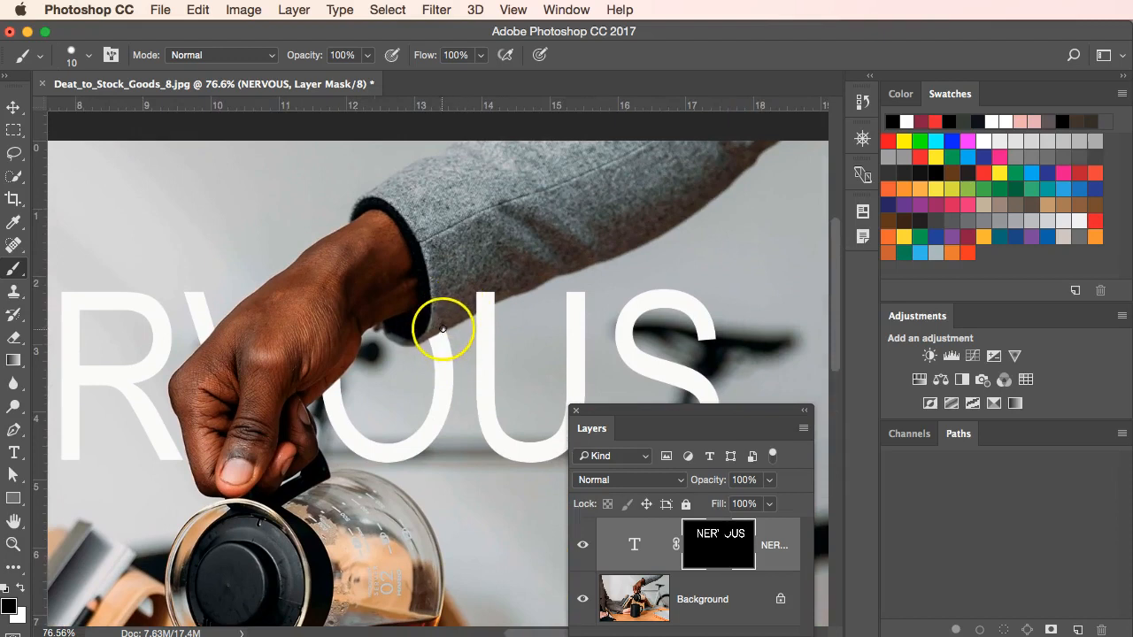
{"action": "scroll", "coordinate": [443, 328], "scroll_direction": "up", "scroll_amount": 4}
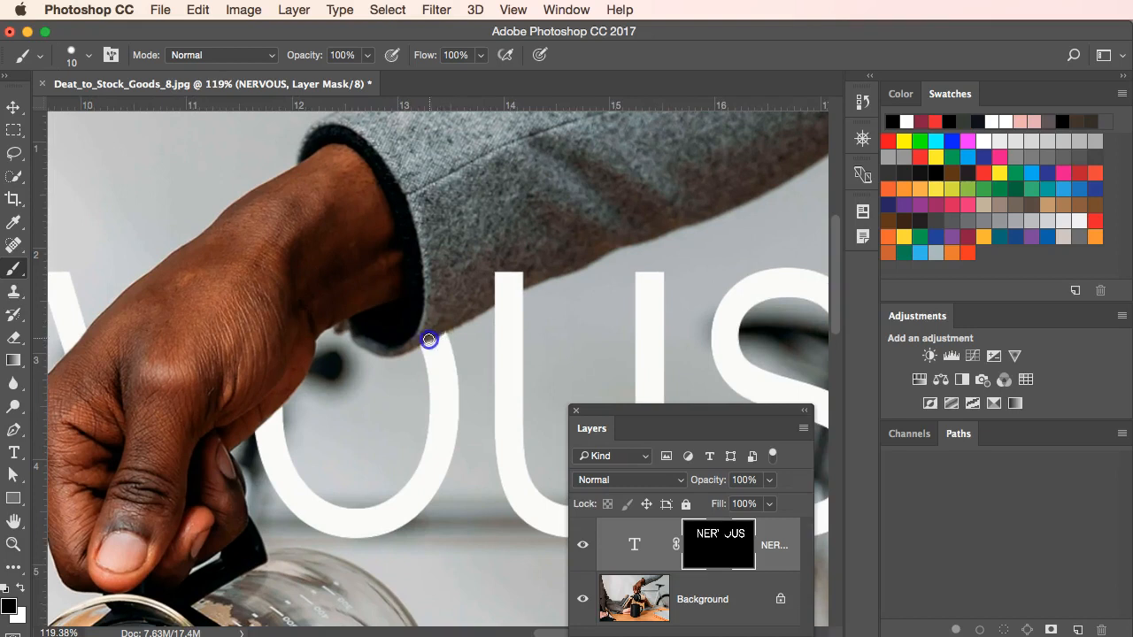
{"action": "left_click", "coordinate": [524, 283]}
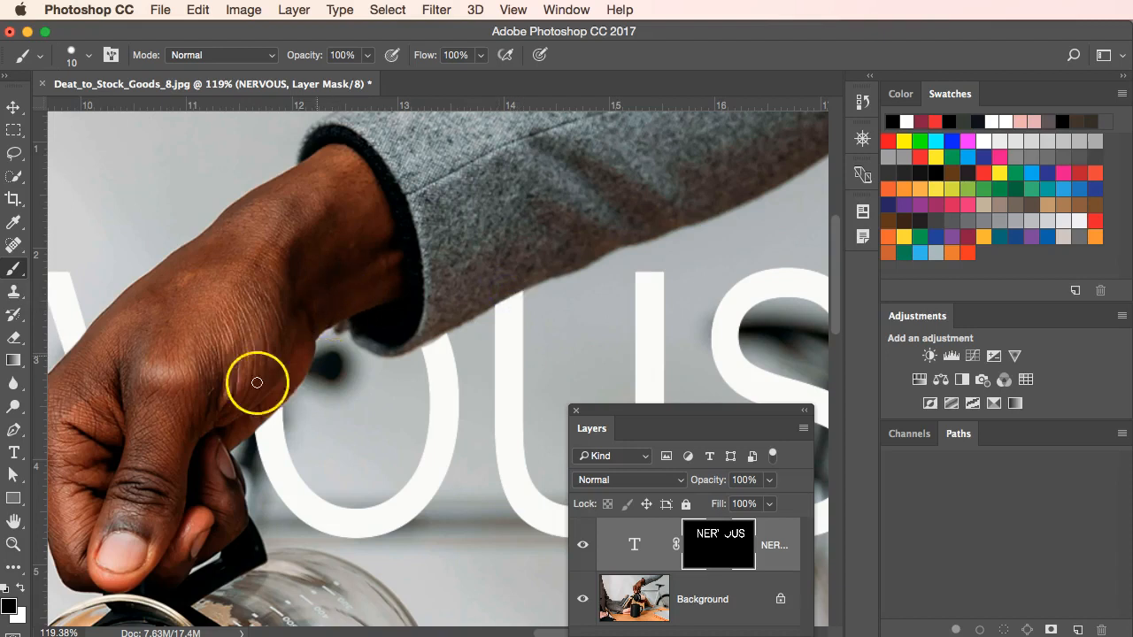
Switch to white paint and restore the edge of the O just below the sleeve cuff.
{"action": "key", "text": "x"}
{"action": "left_click", "coordinate": [443, 340]}
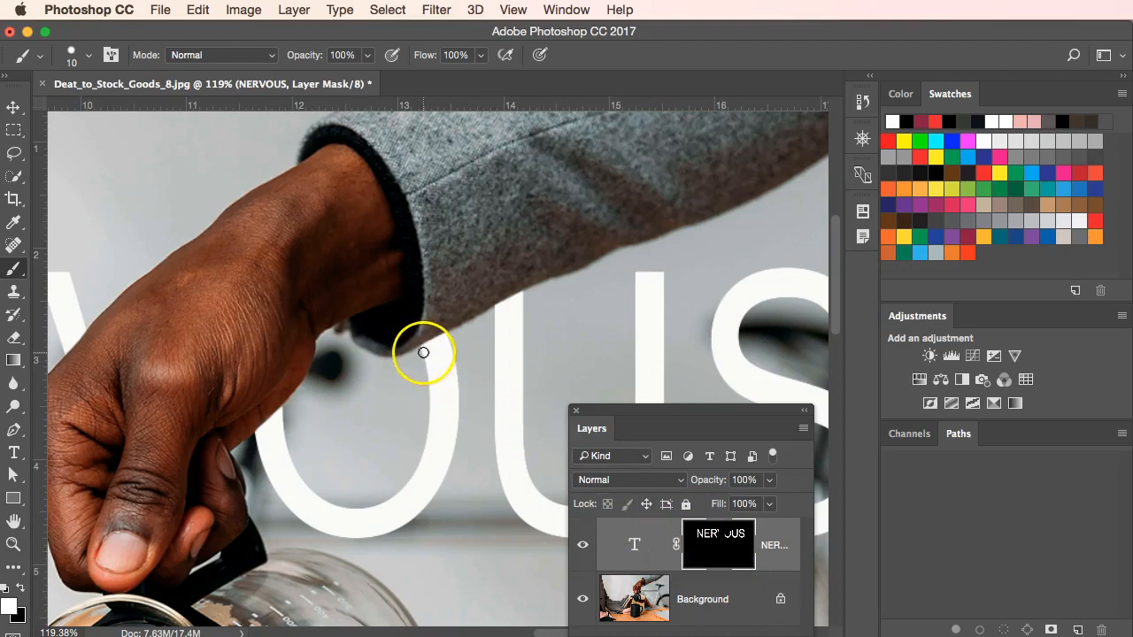
{"action": "left_click_drag", "start_coordinate": [422, 353], "coordinate": [429, 351]}
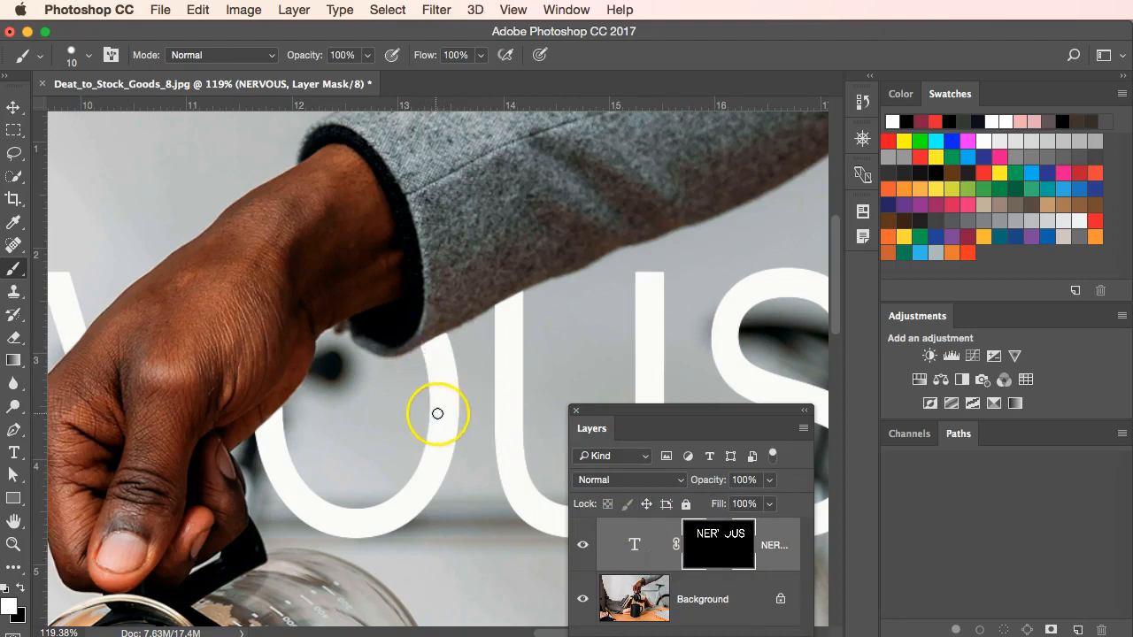
{"action": "key", "text": "super+0"}
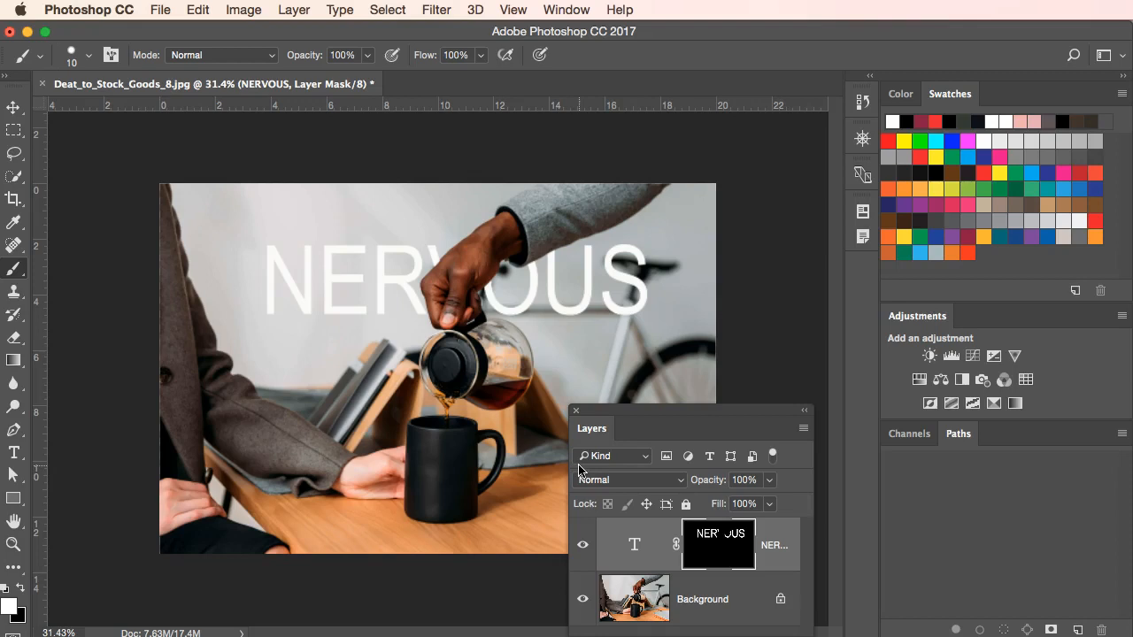
{"action": "scroll", "coordinate": [488, 413], "scroll_direction": "up", "scroll_amount": 3}
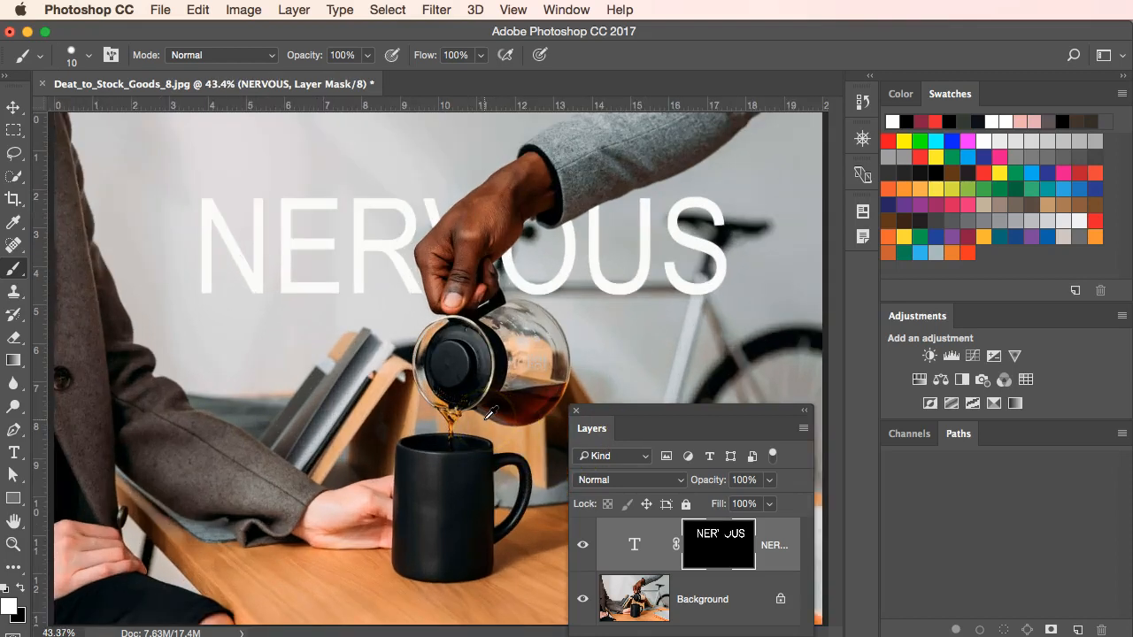
{"action": "scroll", "coordinate": [488, 413], "scroll_direction": "down", "scroll_amount": 1}
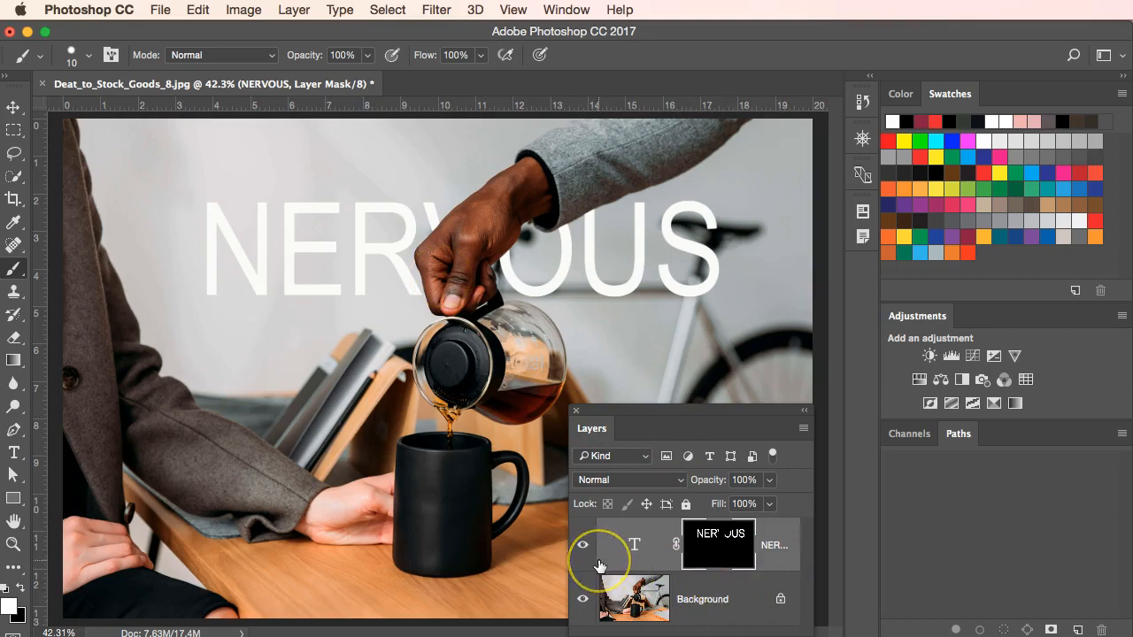
{"action": "left_click", "coordinate": [714, 549]}
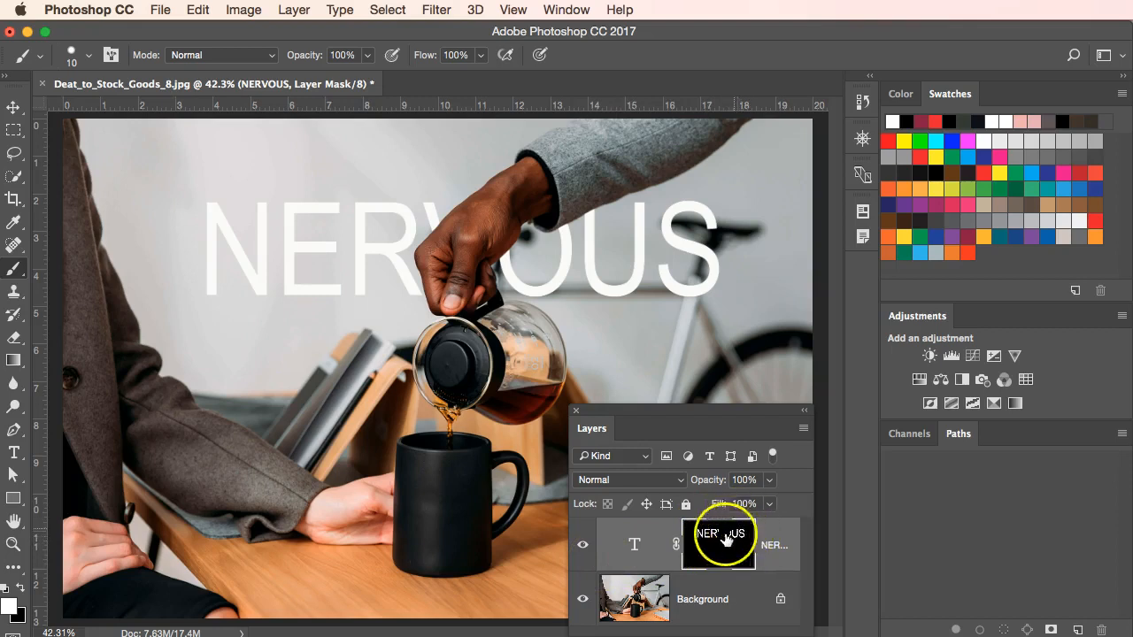